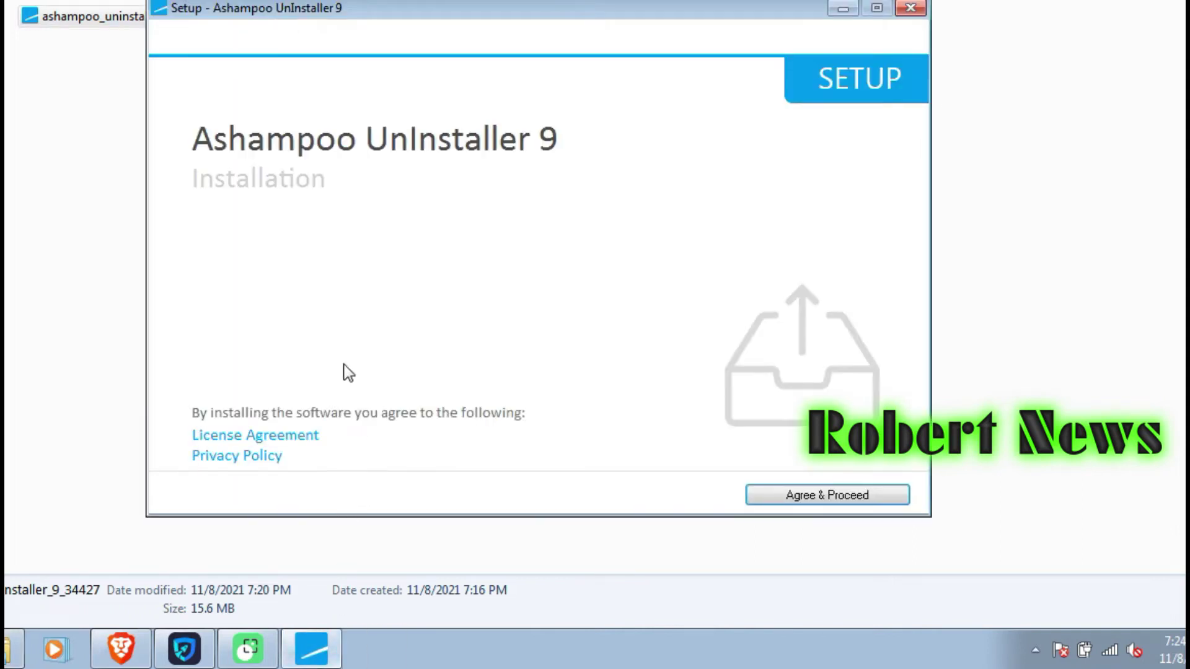
Step: Accept the licence, keep the default install options and pick the Next Level Orange theme
click(791, 499)
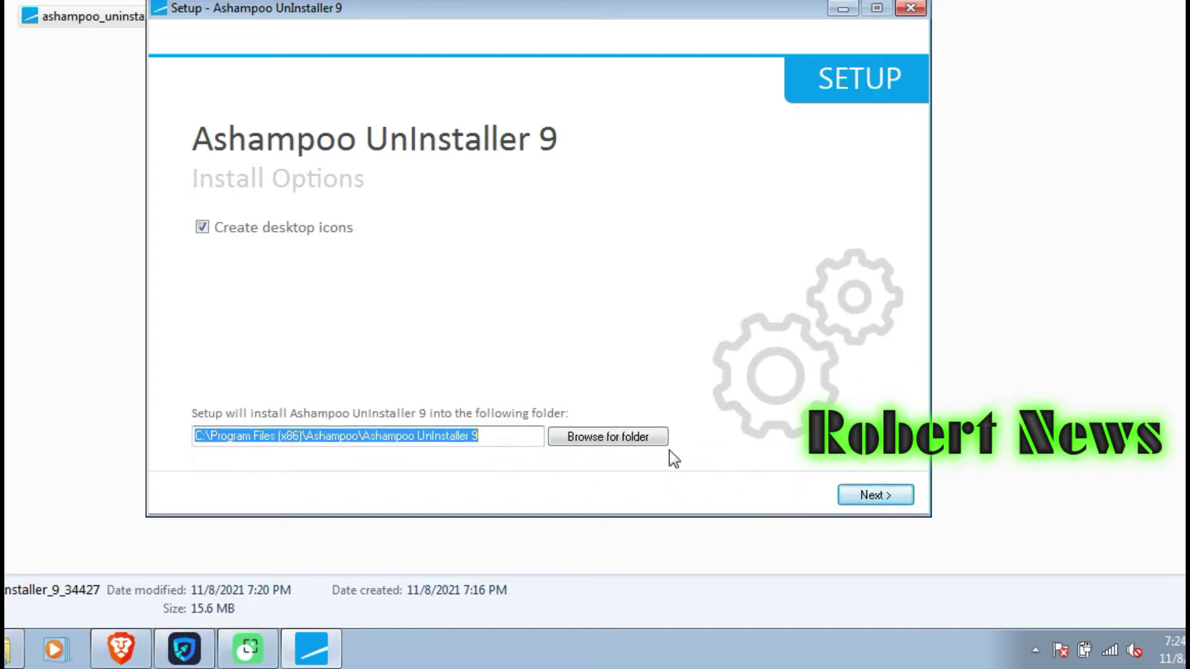
click(867, 499)
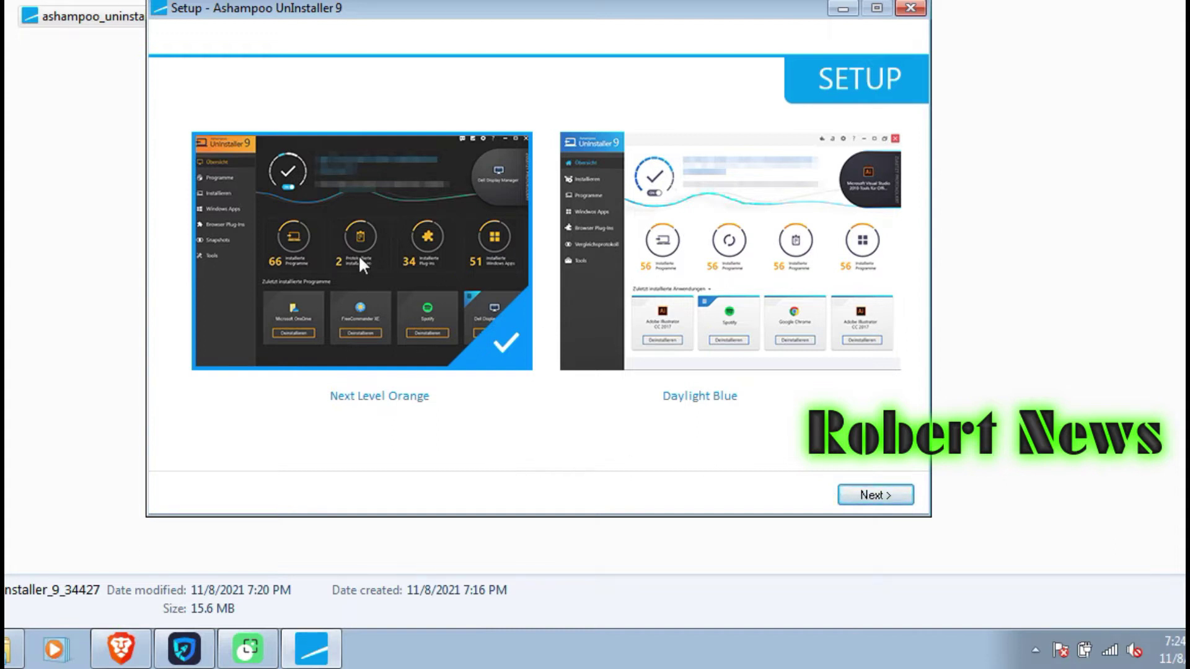
click(689, 308)
click(473, 303)
click(718, 299)
Step: Extract the program files and finish setup with Ashampoo UnInstaller 9 launching
click(855, 499)
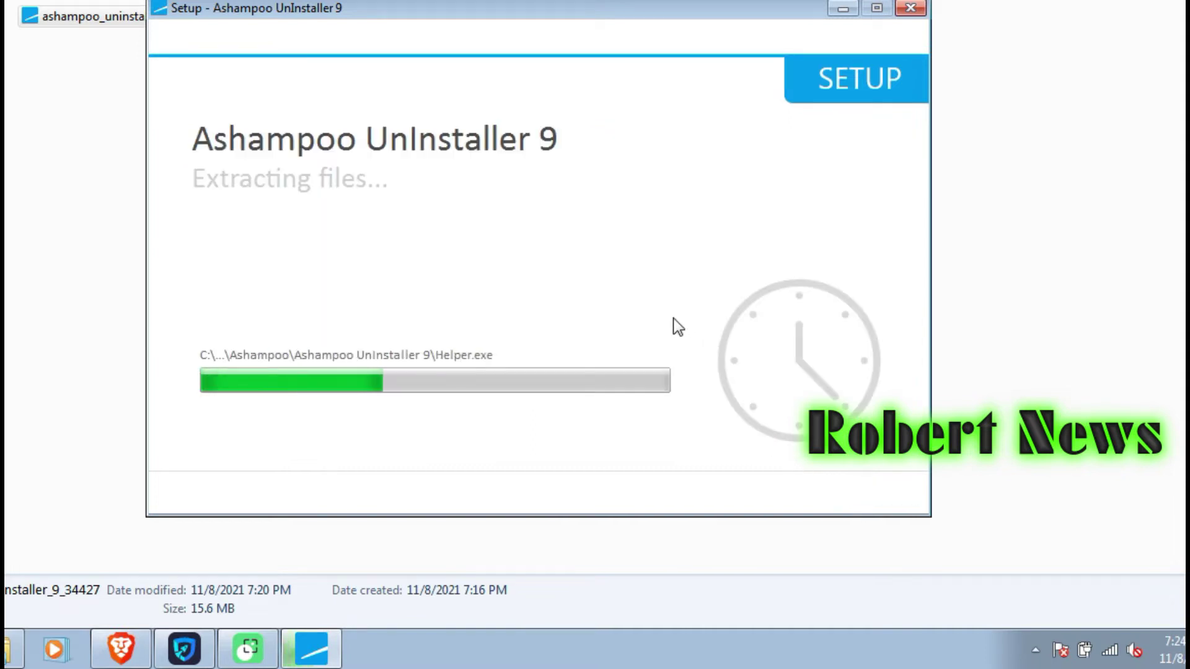
drag(569, 13, 585, 53)
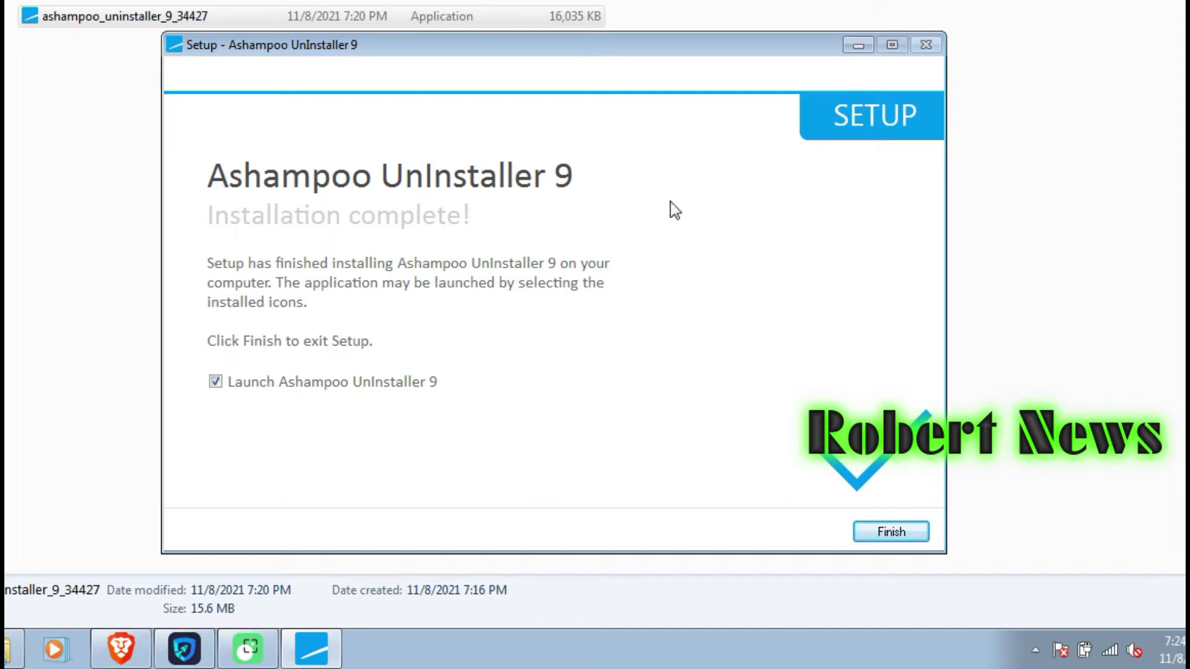
click(890, 531)
Step: Open the Applications list, then tick and untick Ashampoo UnInstaller 9 for uninstallation
click(466, 326)
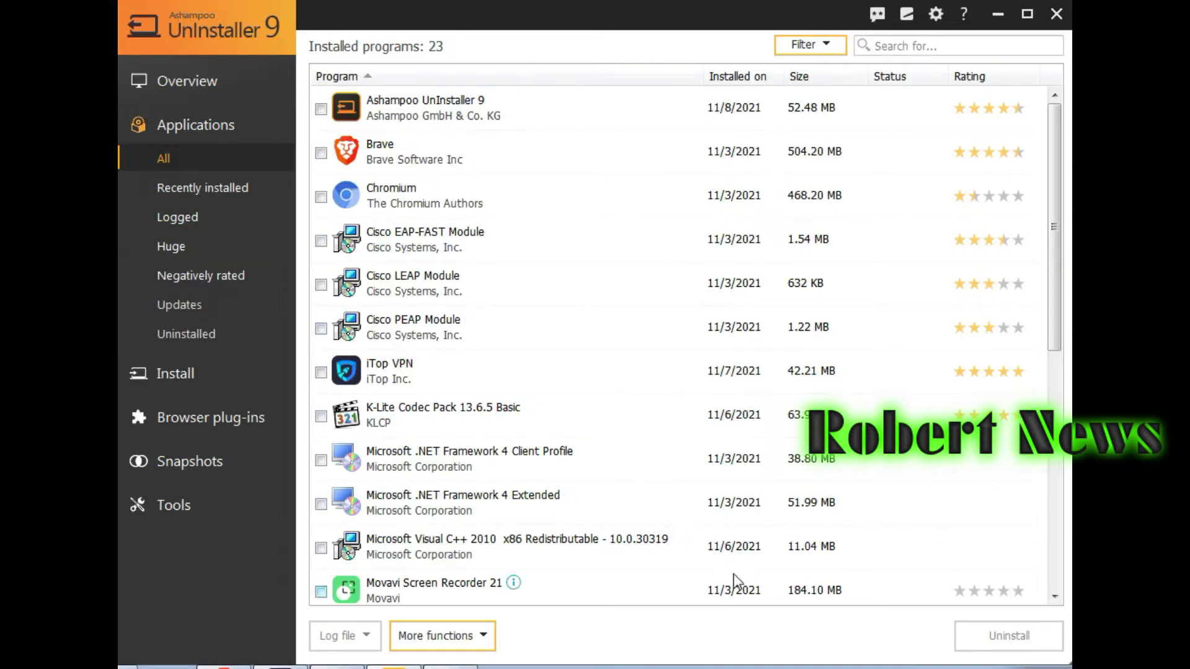
drag(706, 15, 396, 10)
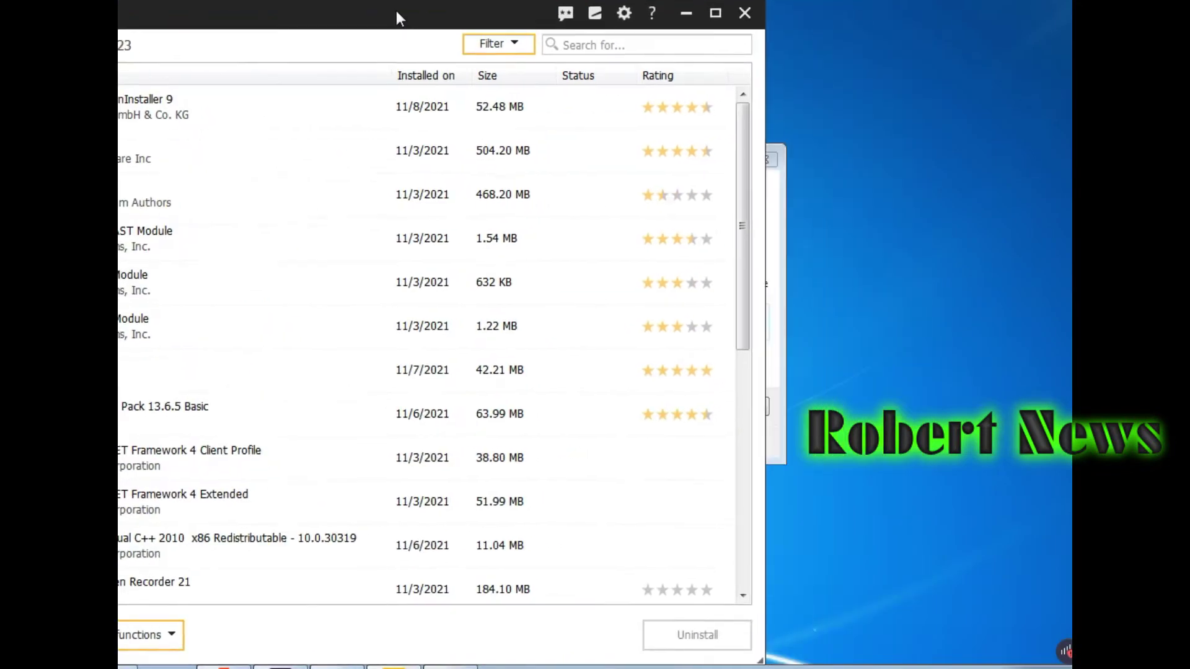
click(142, 110)
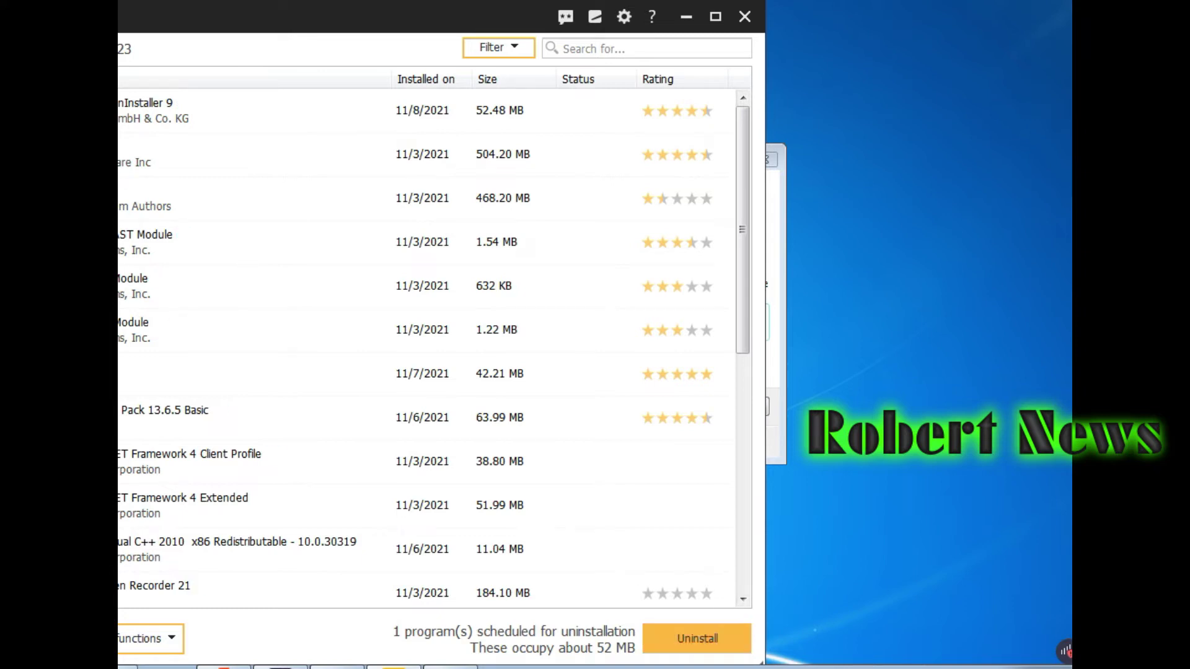
drag(194, 31, 323, 19)
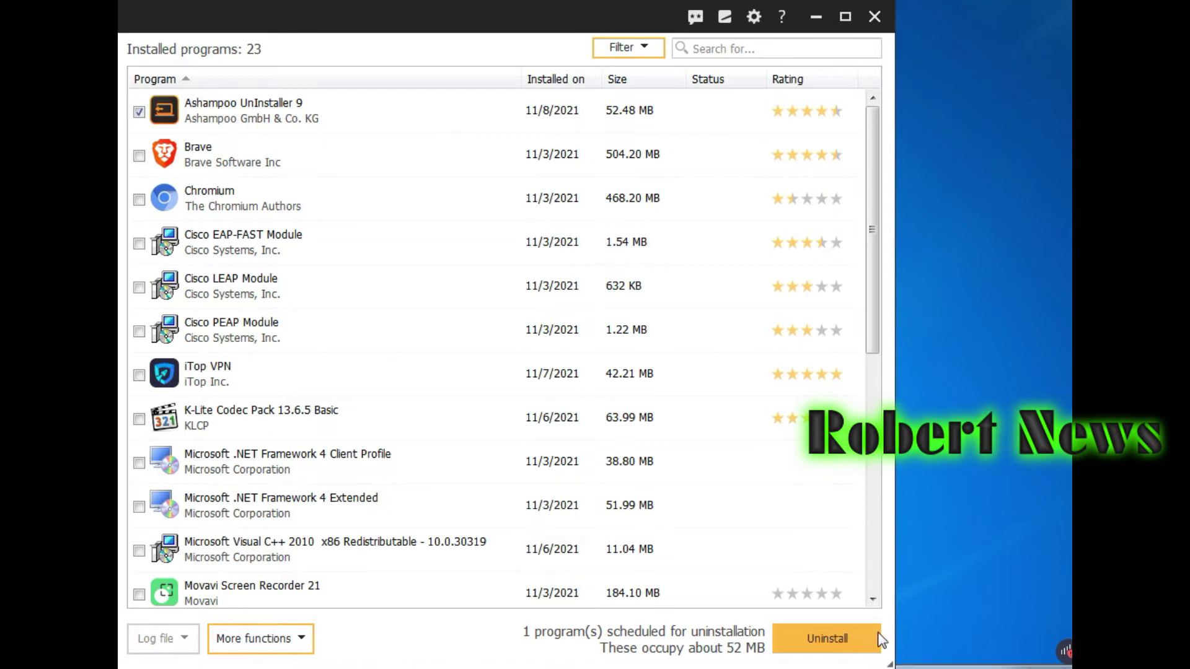
click(140, 113)
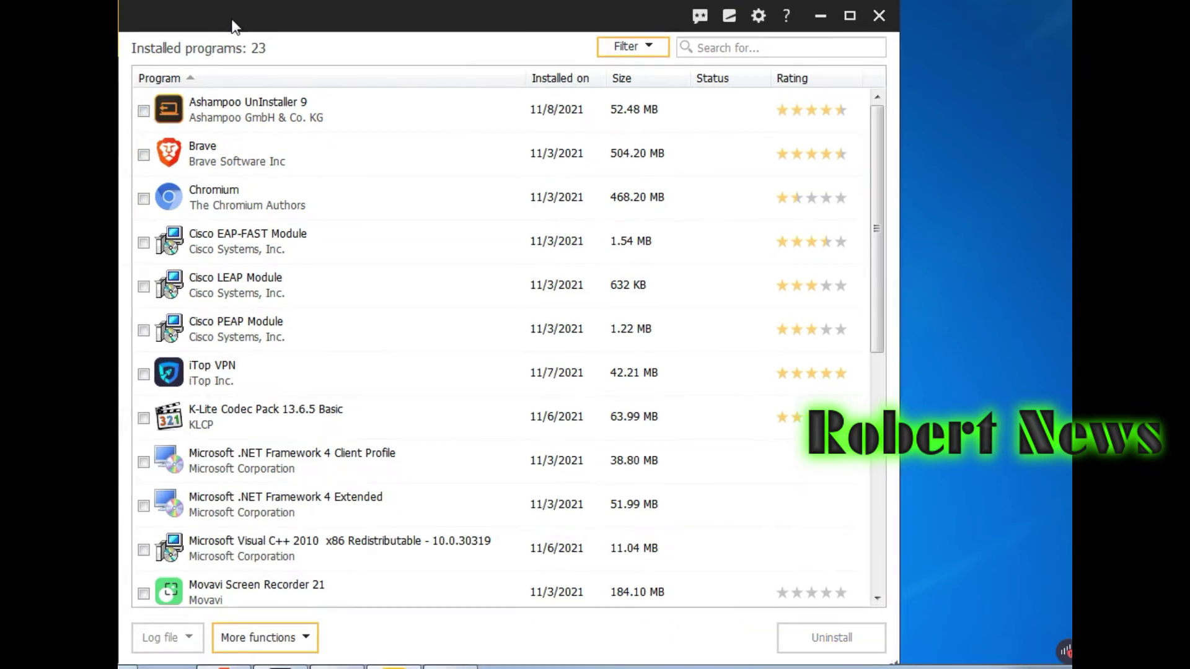
drag(234, 26, 415, 34)
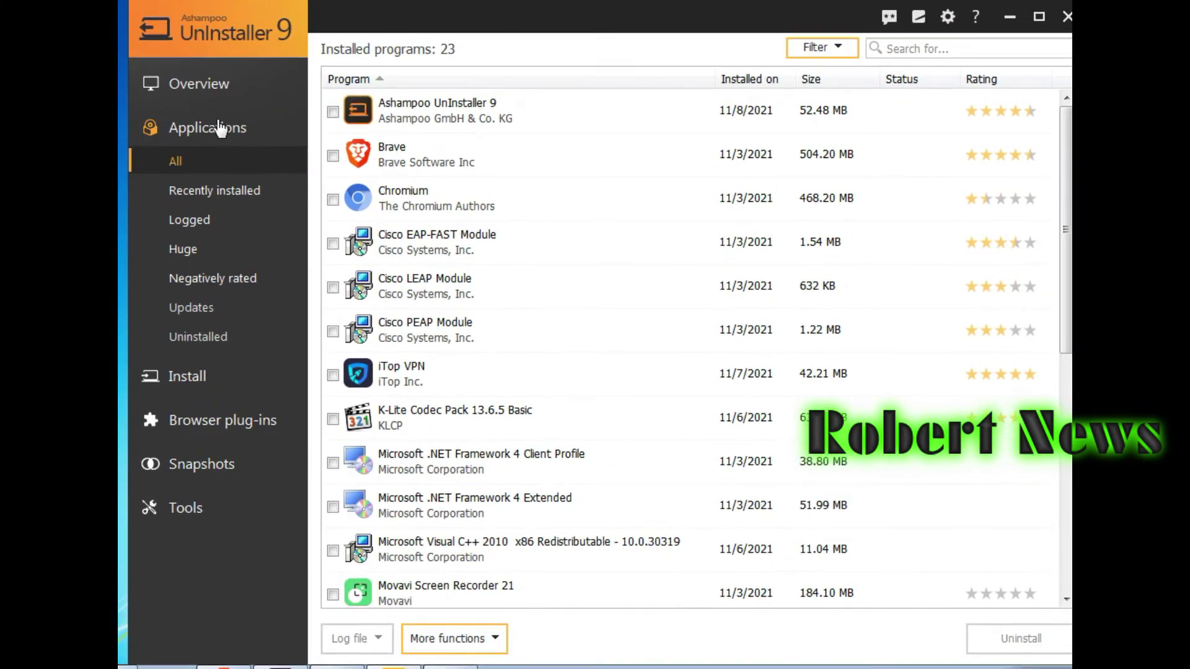
Step: Visit the Overview and Logged pages, then show the Browser plug-ins list
click(172, 90)
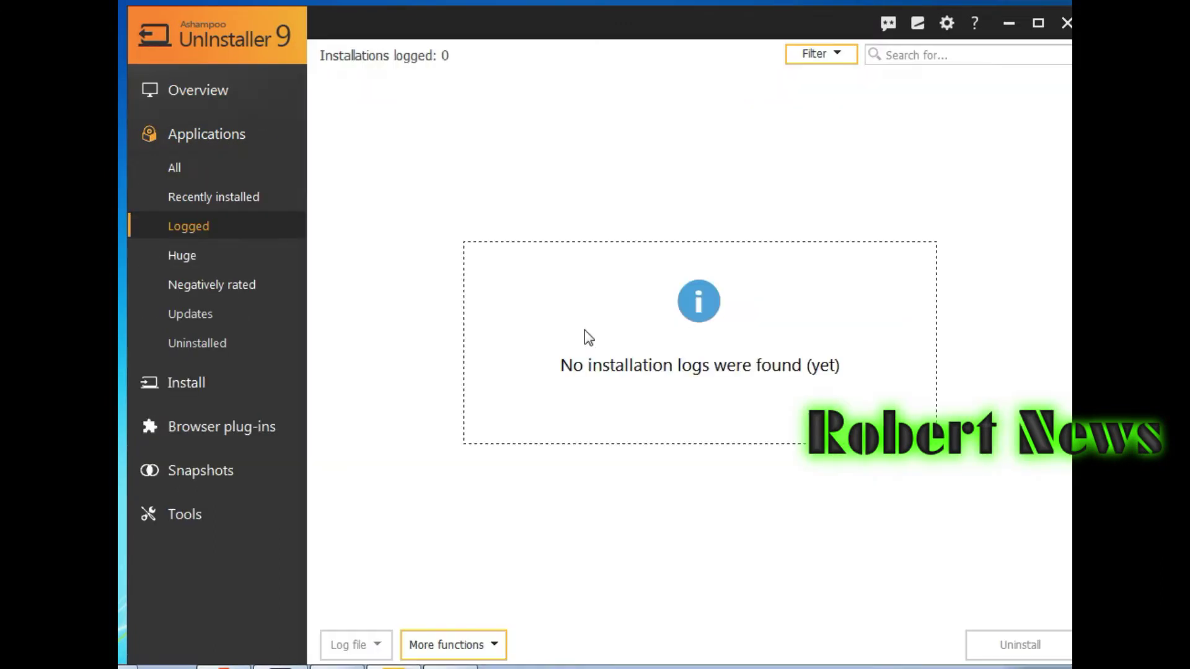
click(585, 330)
click(186, 104)
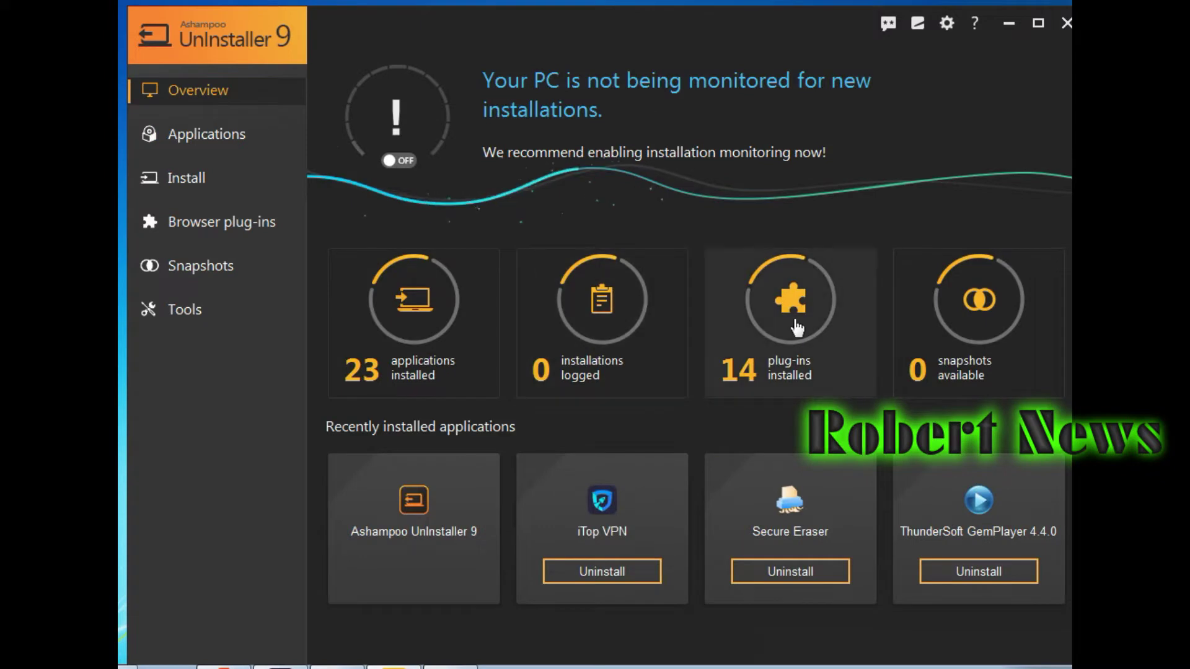
click(797, 327)
Step: Mark Add-ons Search Detection for removal and review the uninstall settings
click(331, 119)
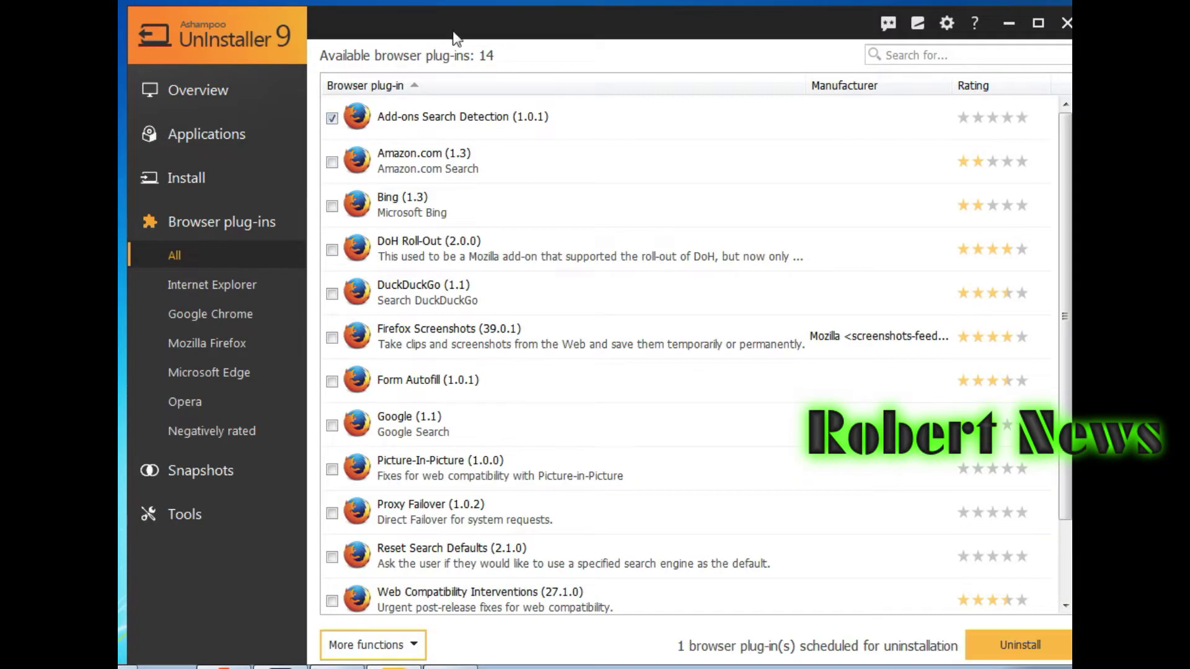
drag(459, 34, 201, 37)
click(733, 648)
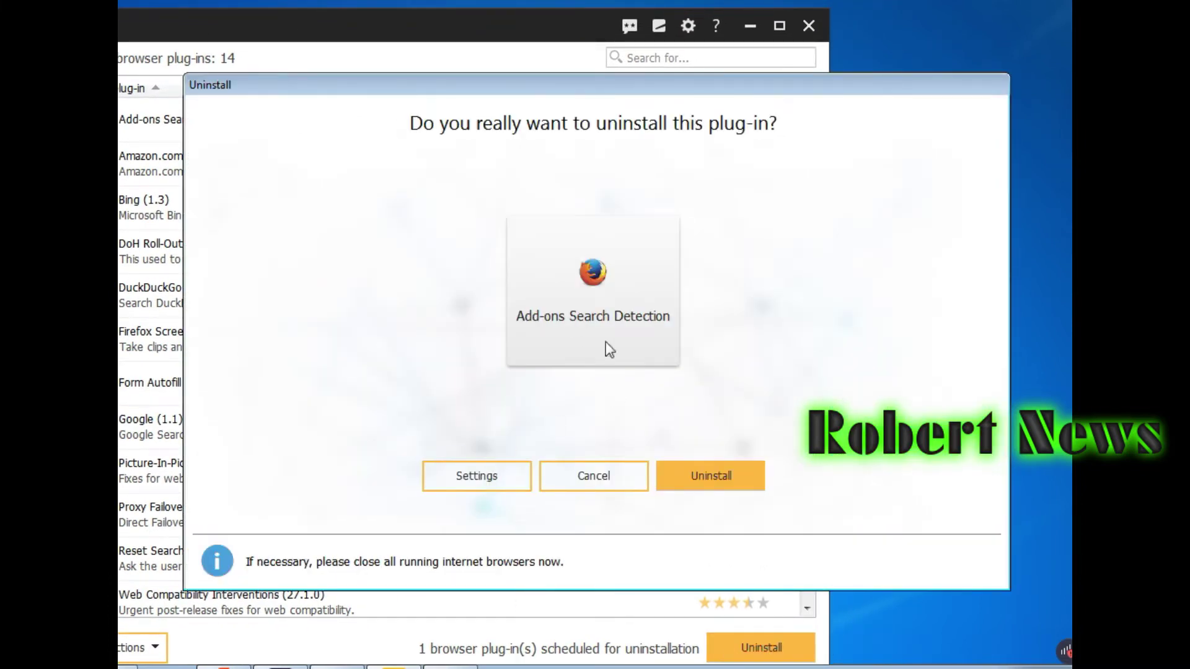
click(478, 482)
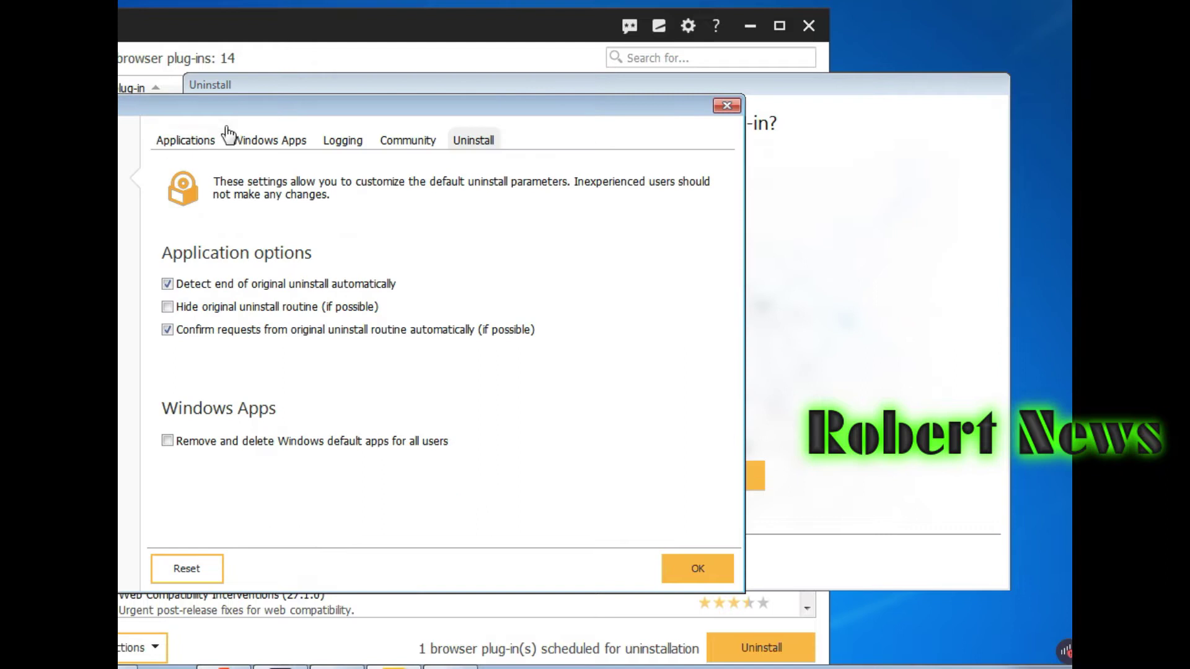
drag(243, 105, 400, 106)
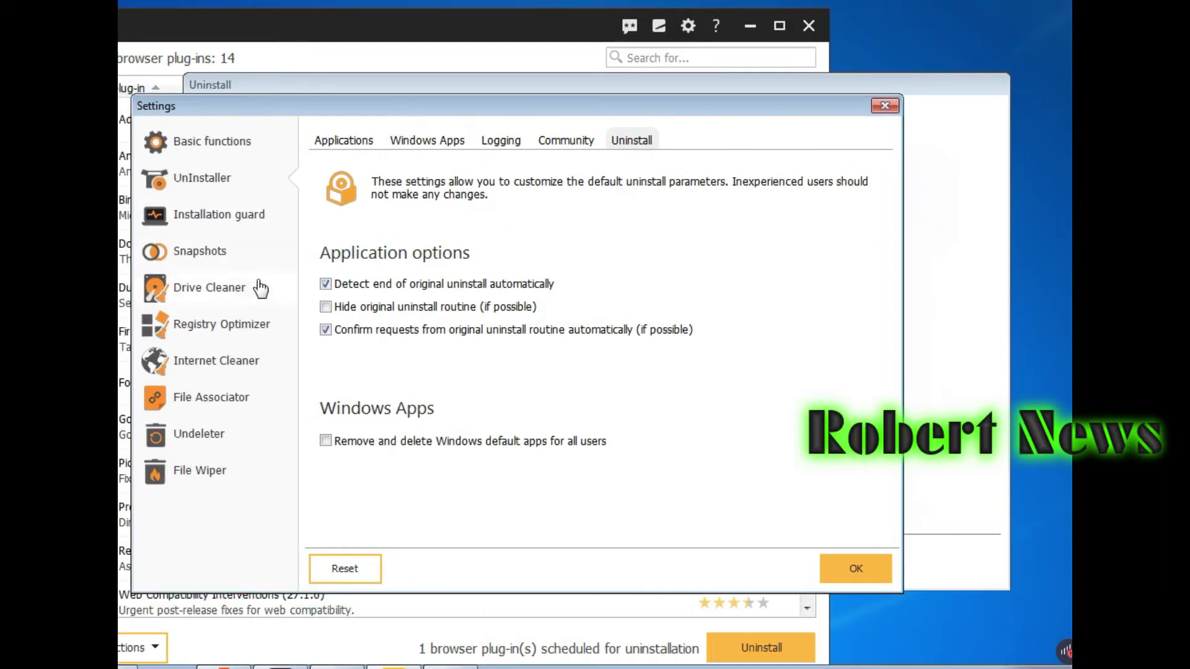
click(892, 106)
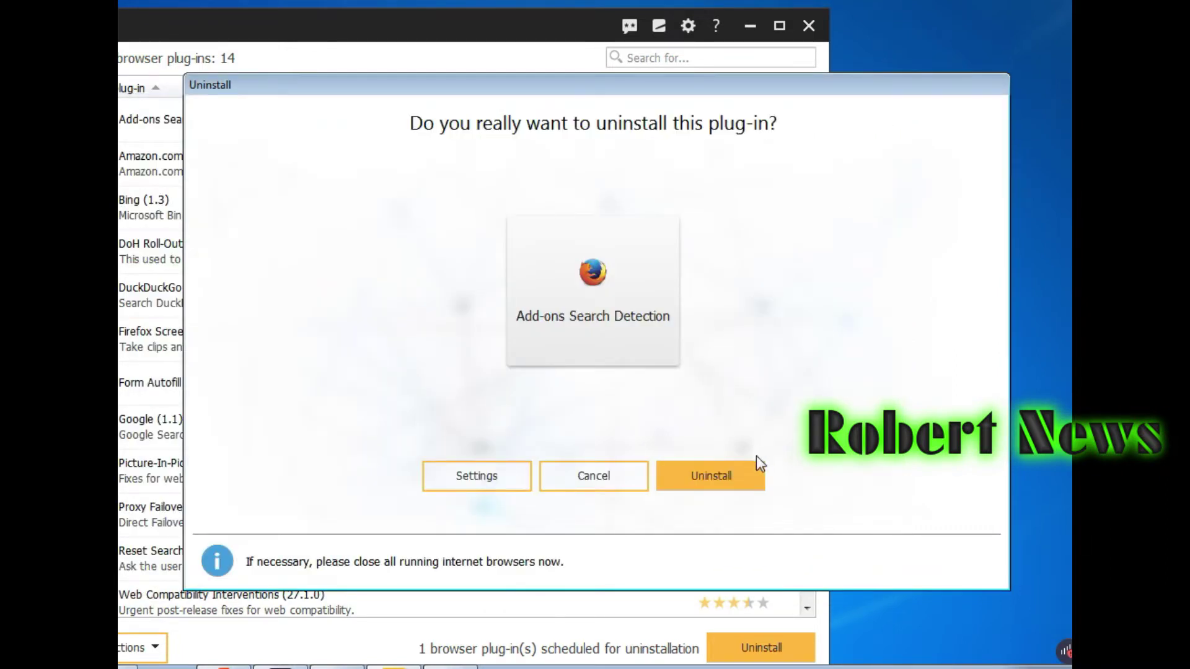
Step: Confirm uninstalling the plug-in, accept the Firefox warning and close the summary
click(735, 477)
click(550, 397)
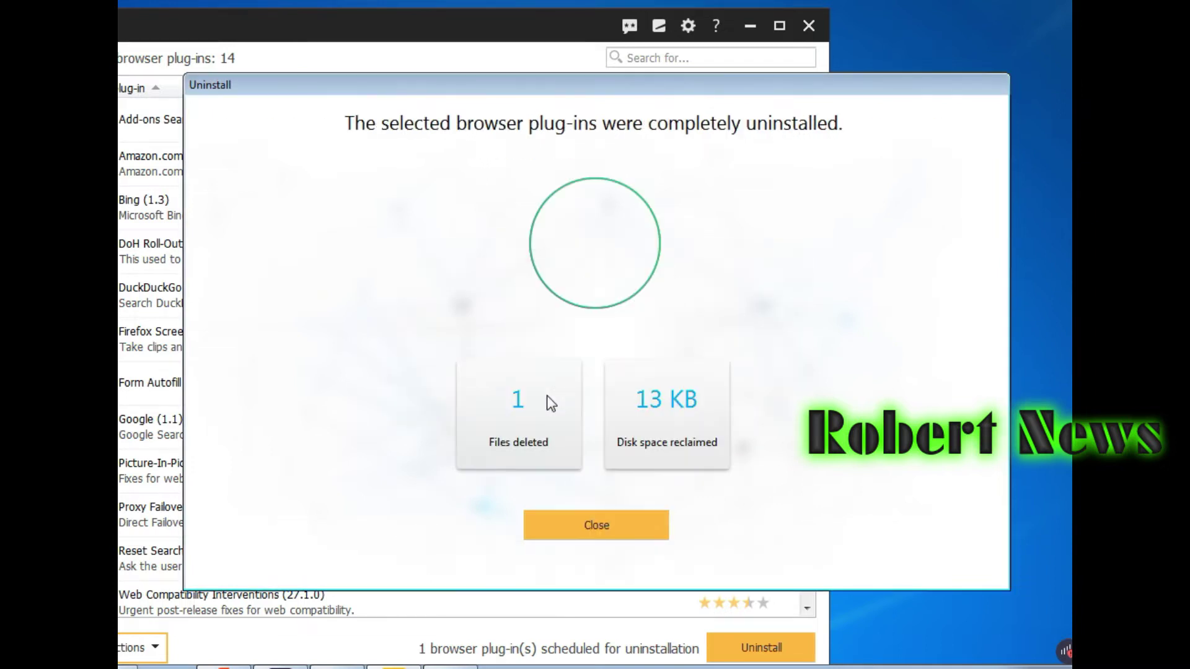
click(604, 530)
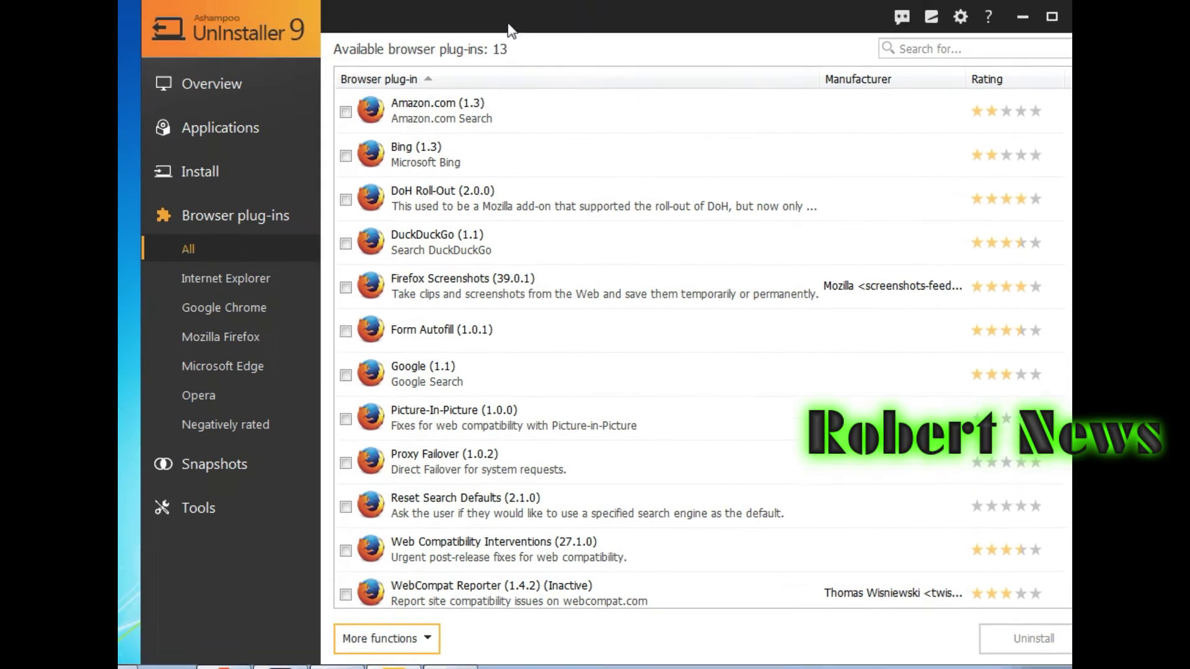
Step: Browse Overview, Install, all and recently installed programs, sorting by install date oldest first
click(258, 87)
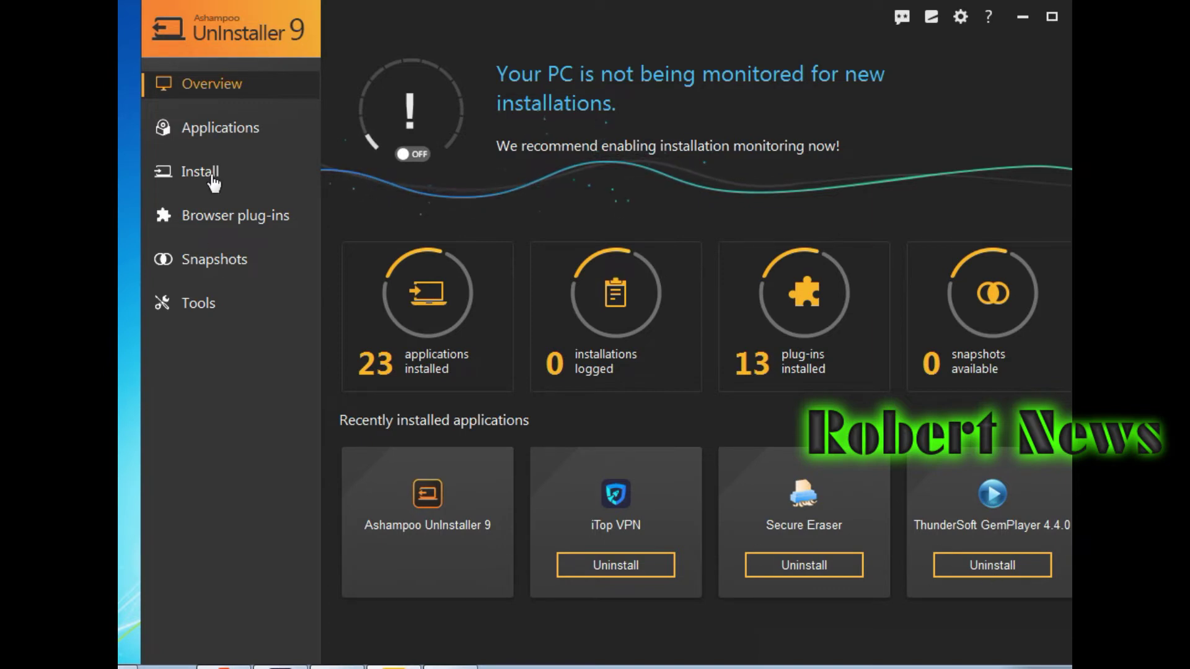
click(213, 180)
click(211, 138)
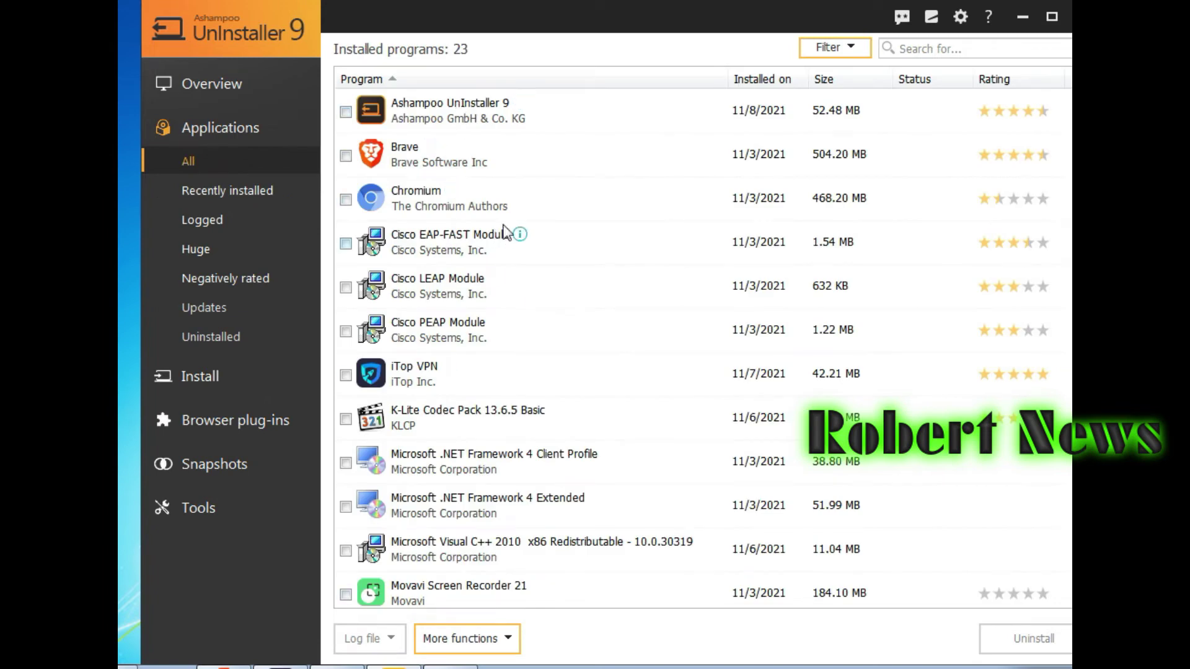
click(239, 192)
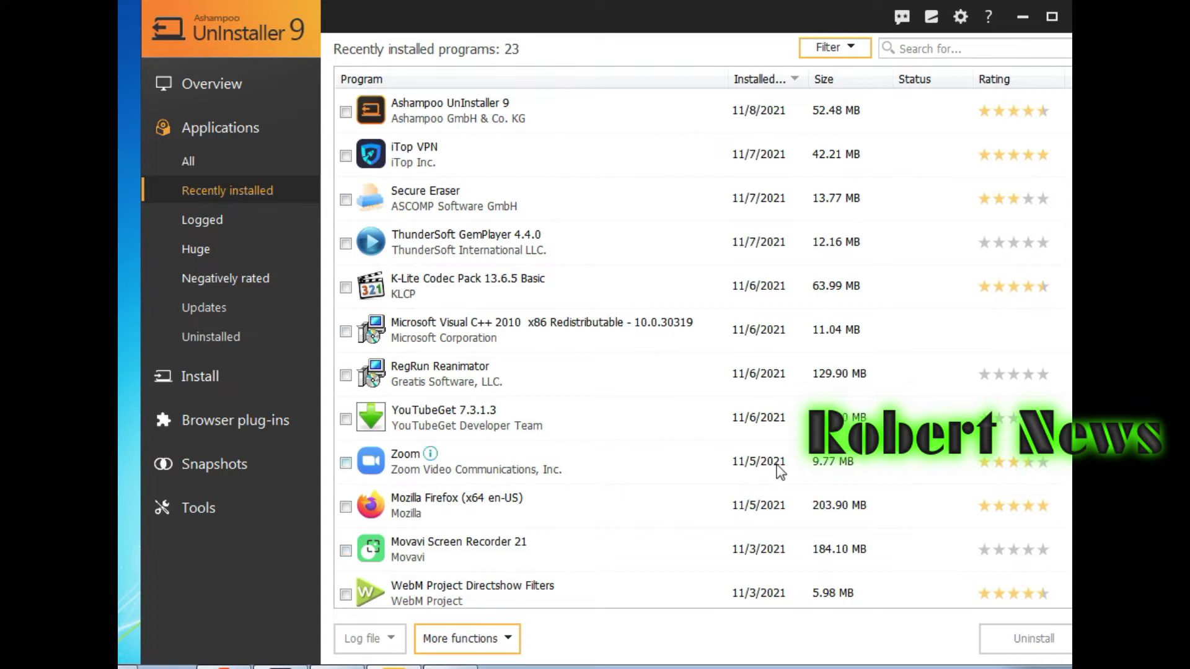
click(761, 78)
scroll(700, 347, down, 6)
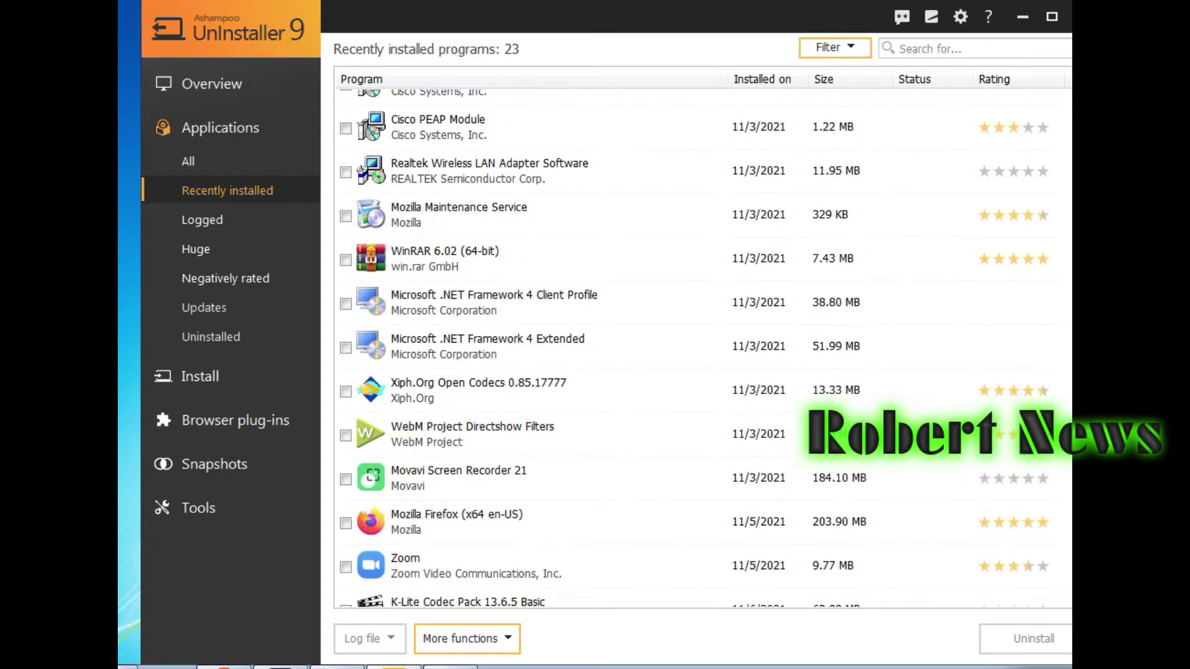
scroll(358, 353, down, 3)
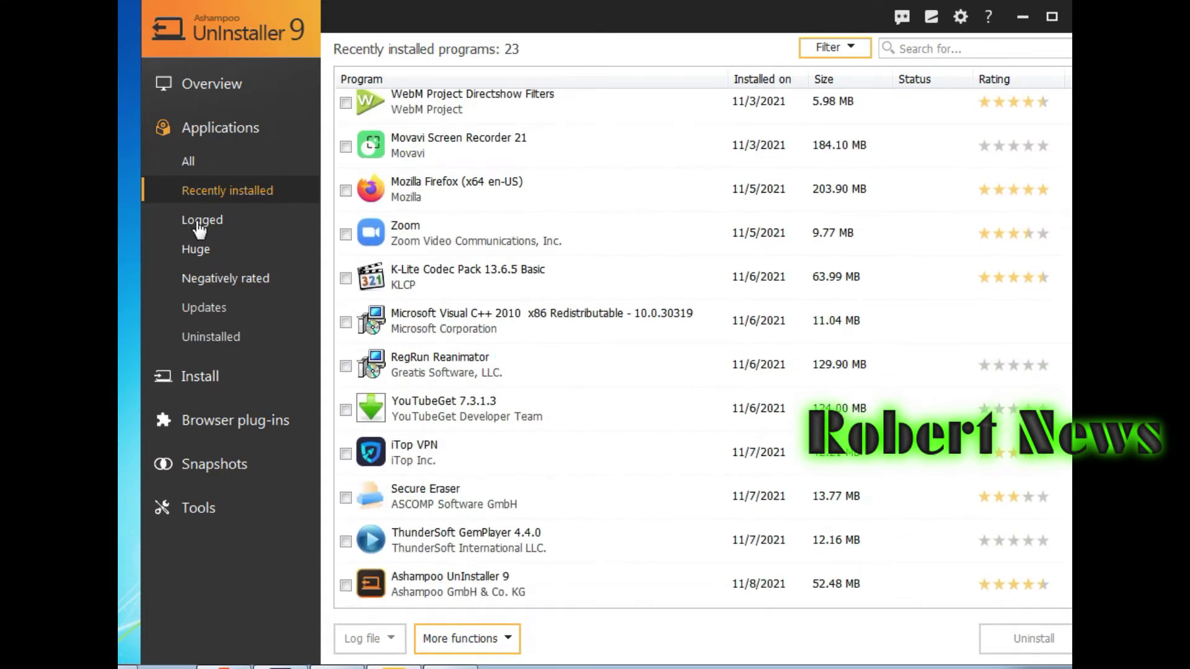
Step: Browse the logged, huge, negatively rated, updates and uninstalled-history program lists
click(199, 228)
click(195, 251)
click(199, 284)
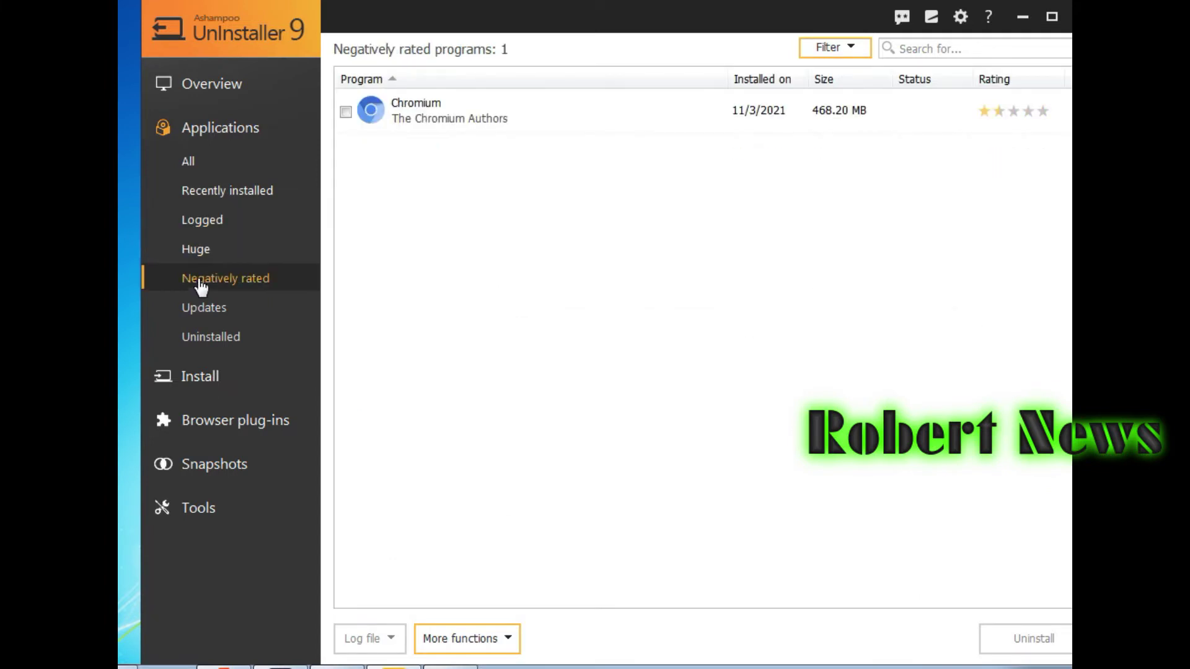
click(206, 313)
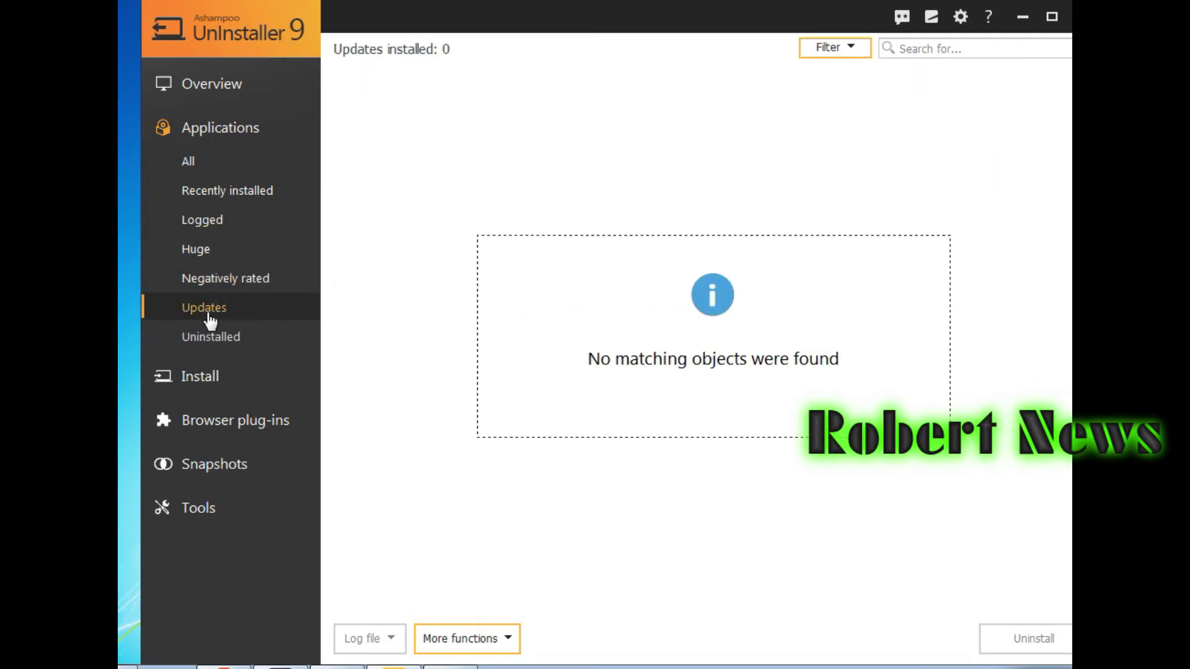
click(209, 341)
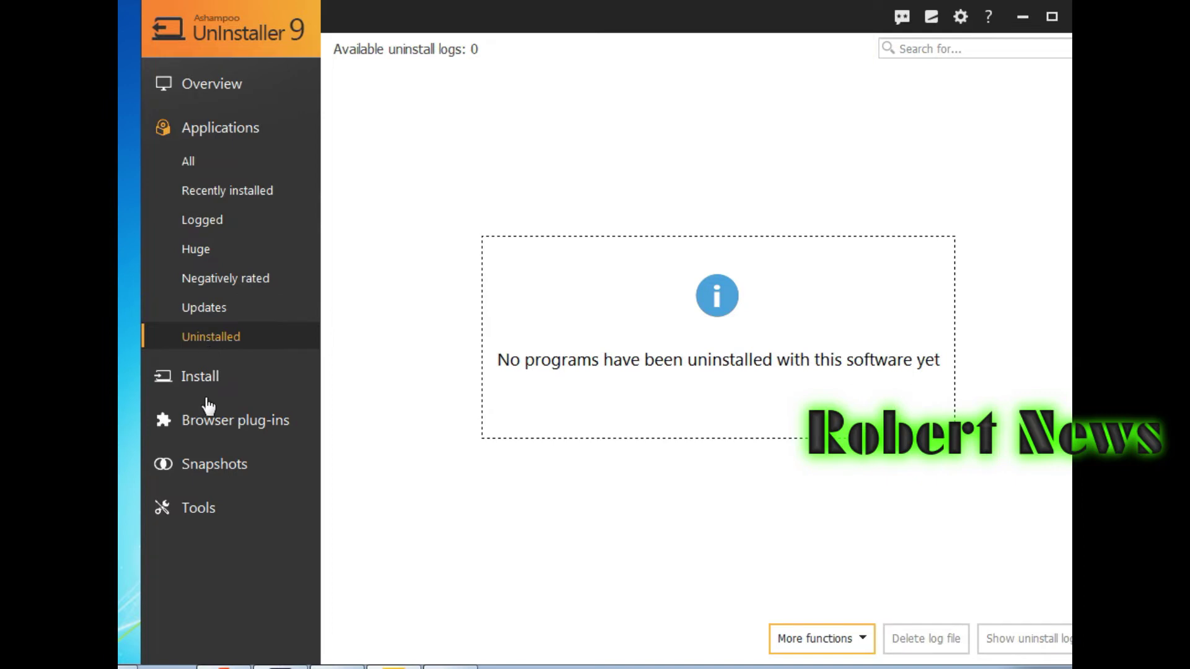
Step: Expand Tools and run a Drive Cleaner scan for unnecessary files
click(201, 377)
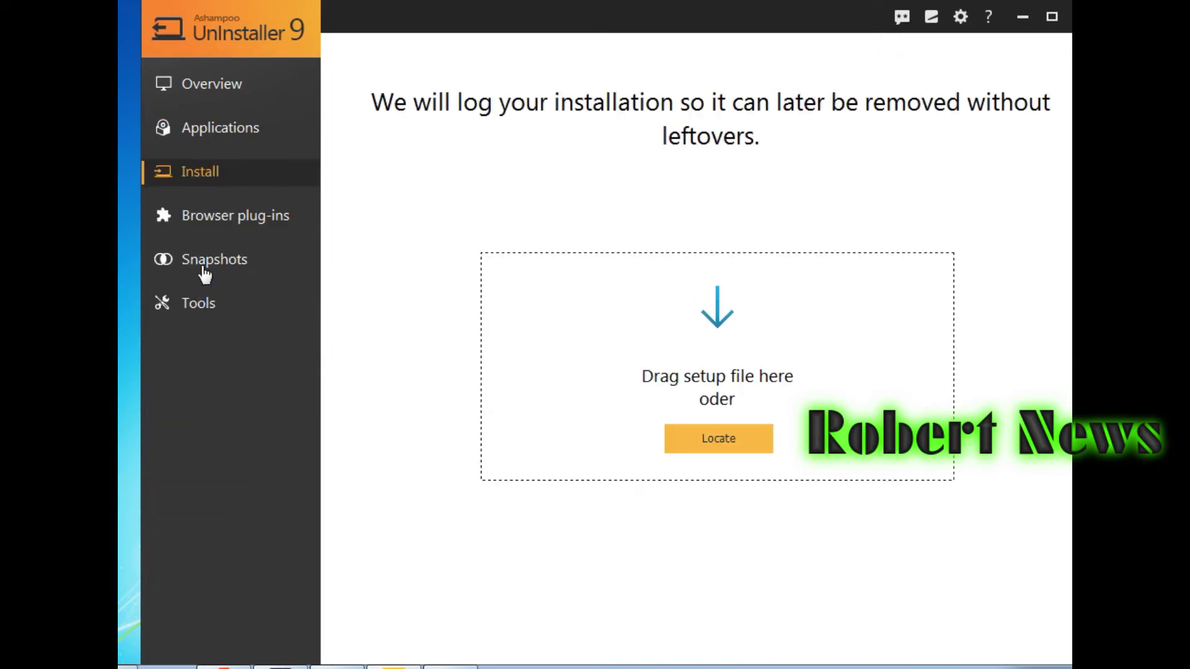
click(207, 305)
click(208, 348)
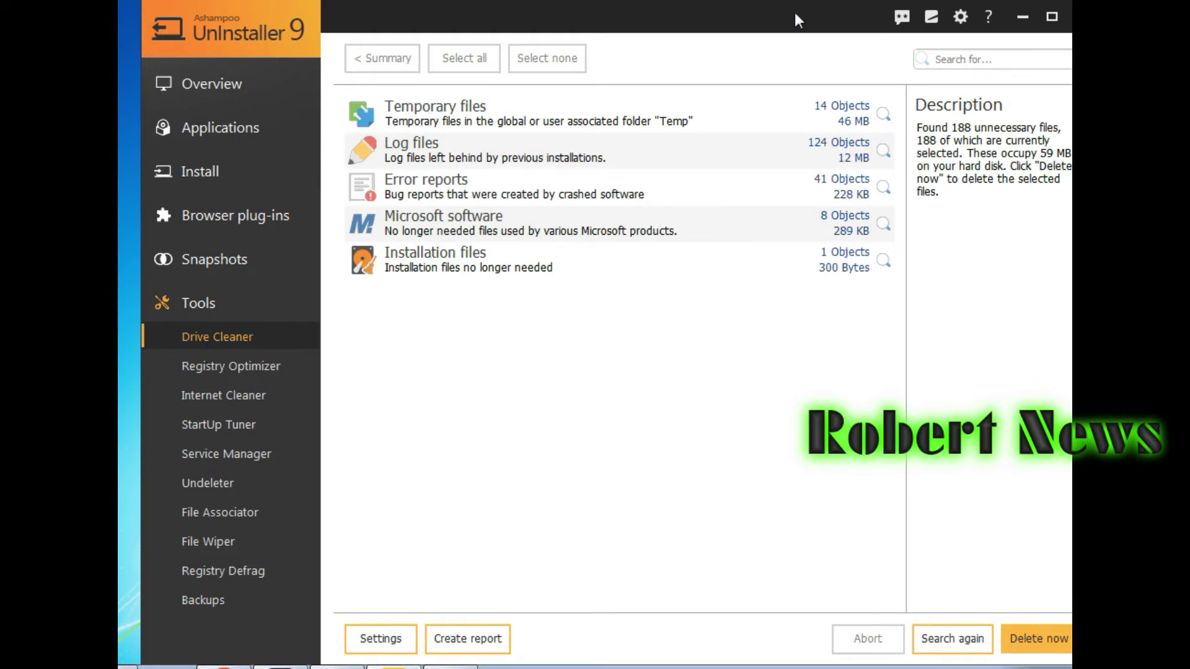
Step: Delete the 188 unnecessary files the Drive Cleaner scan found
drag(794, 12, 541, 14)
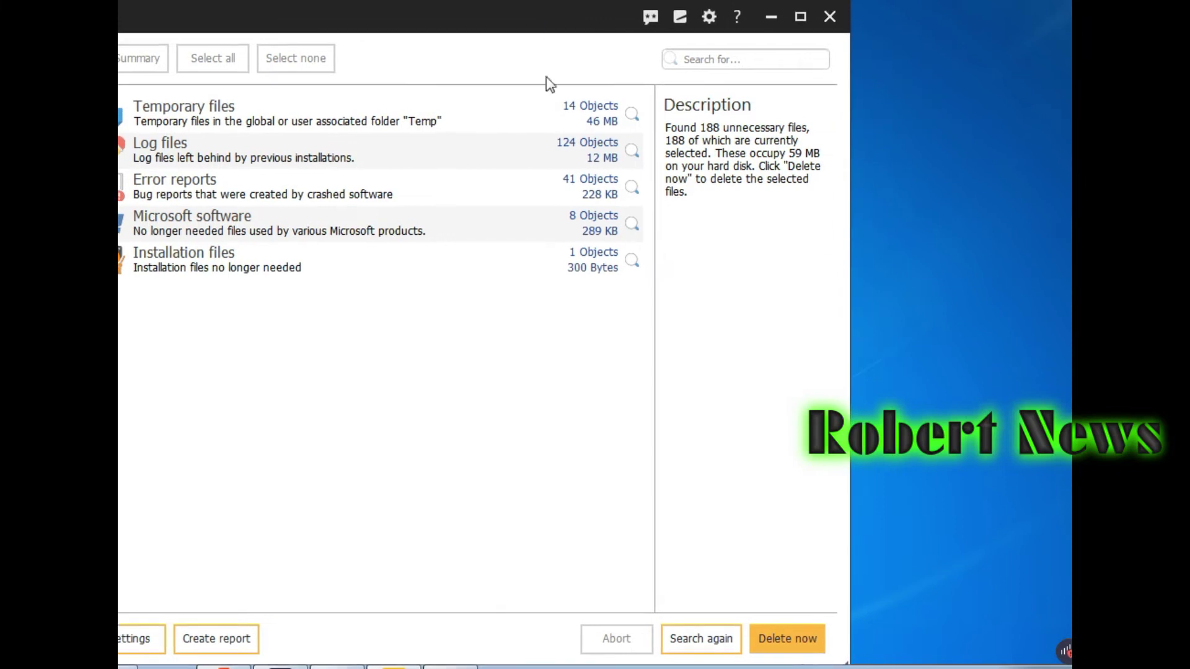
click(767, 638)
drag(458, 28, 733, 25)
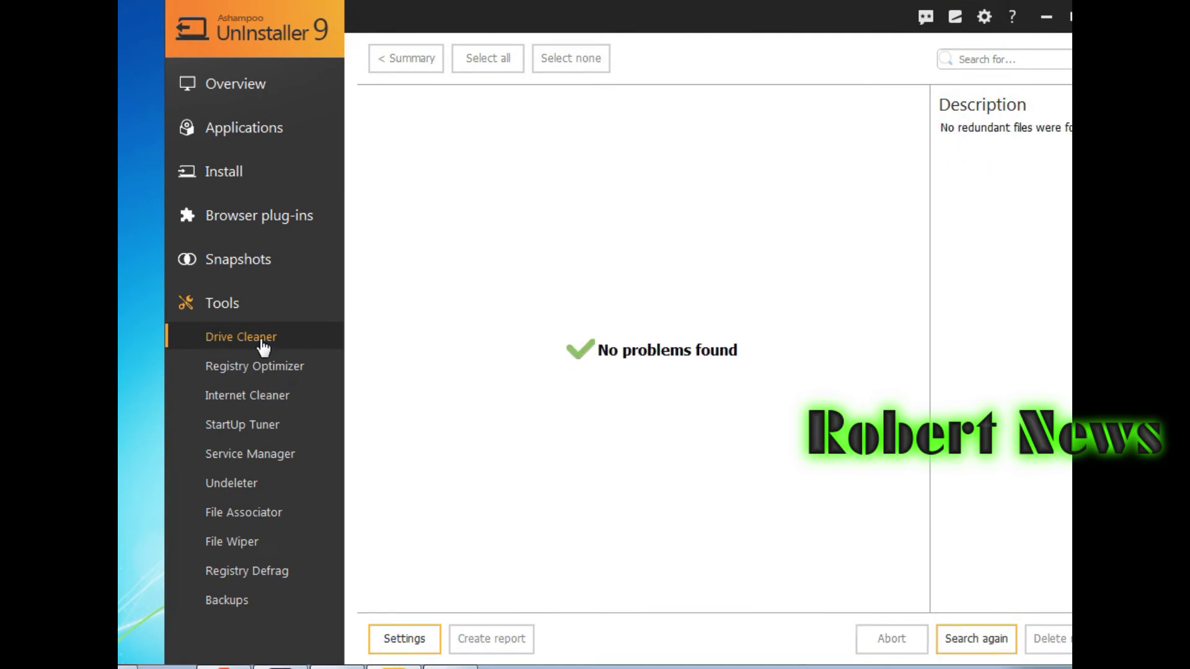
Step: Run the Registry Optimizer and Internet Cleaner scans
click(278, 369)
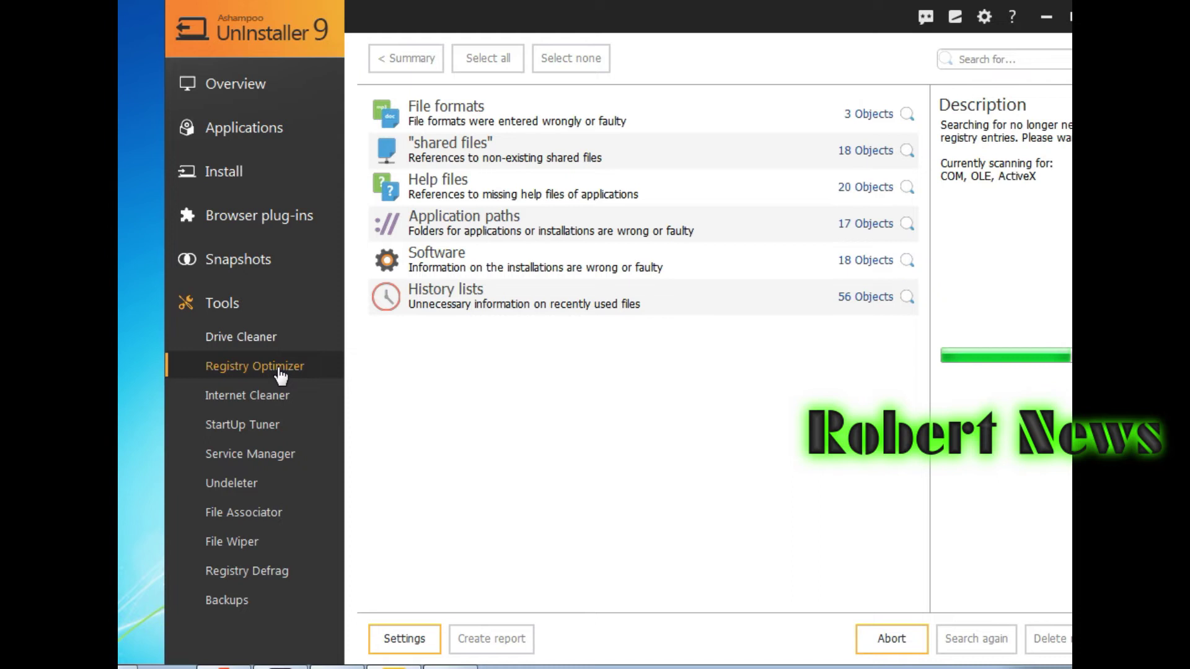
drag(430, 5, 371, 5)
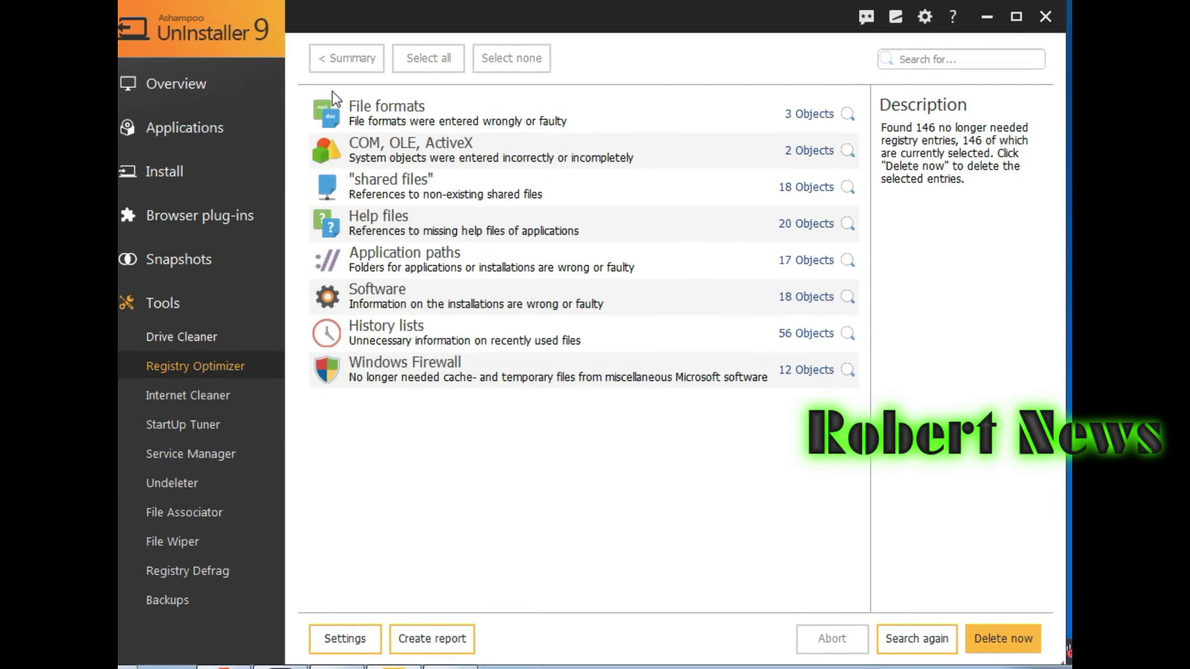
click(202, 399)
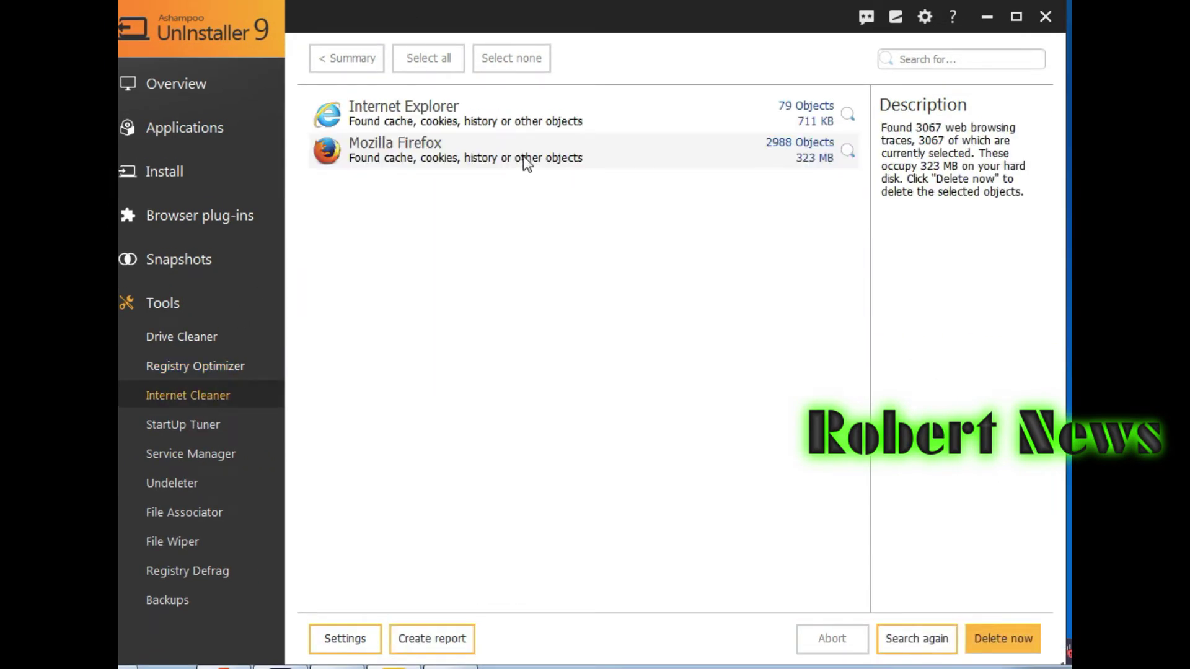
Step: View StartUp Tuner, then show Service Manager actions for the Application Experience service
click(210, 433)
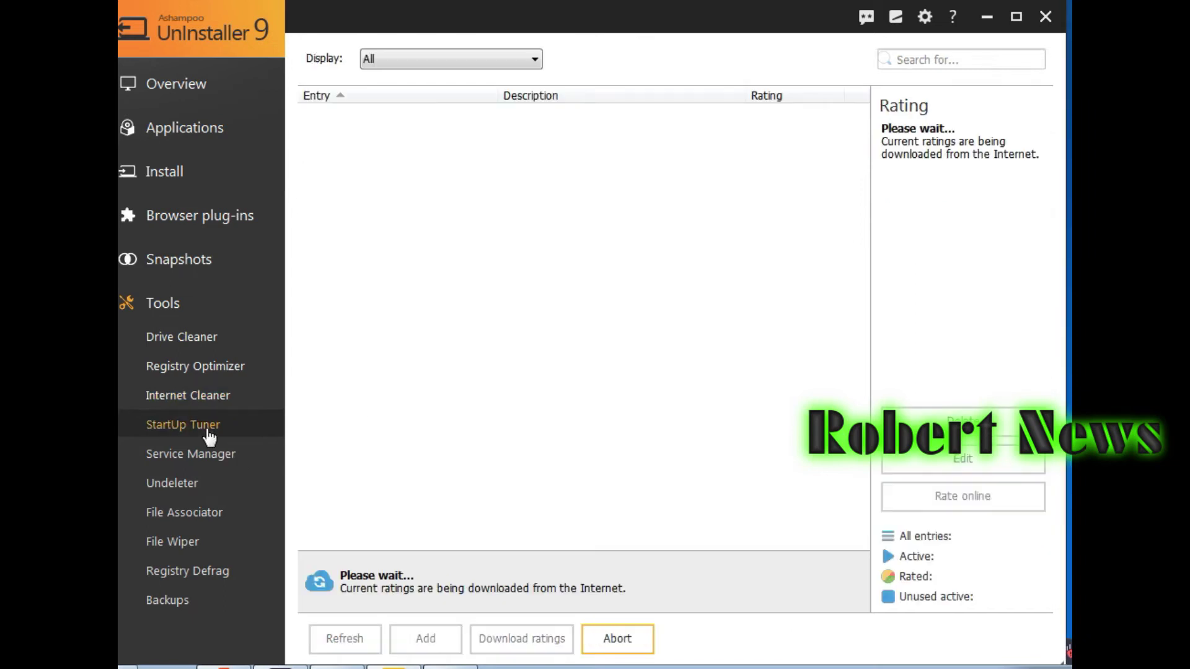
click(186, 459)
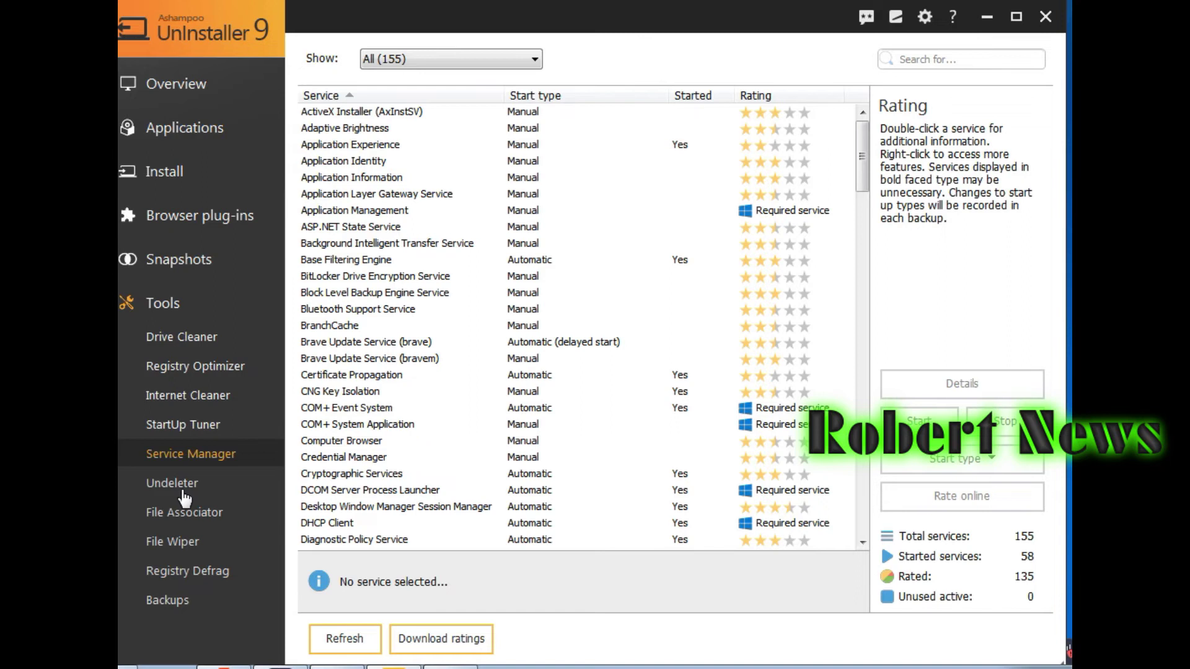
right_click(520, 150)
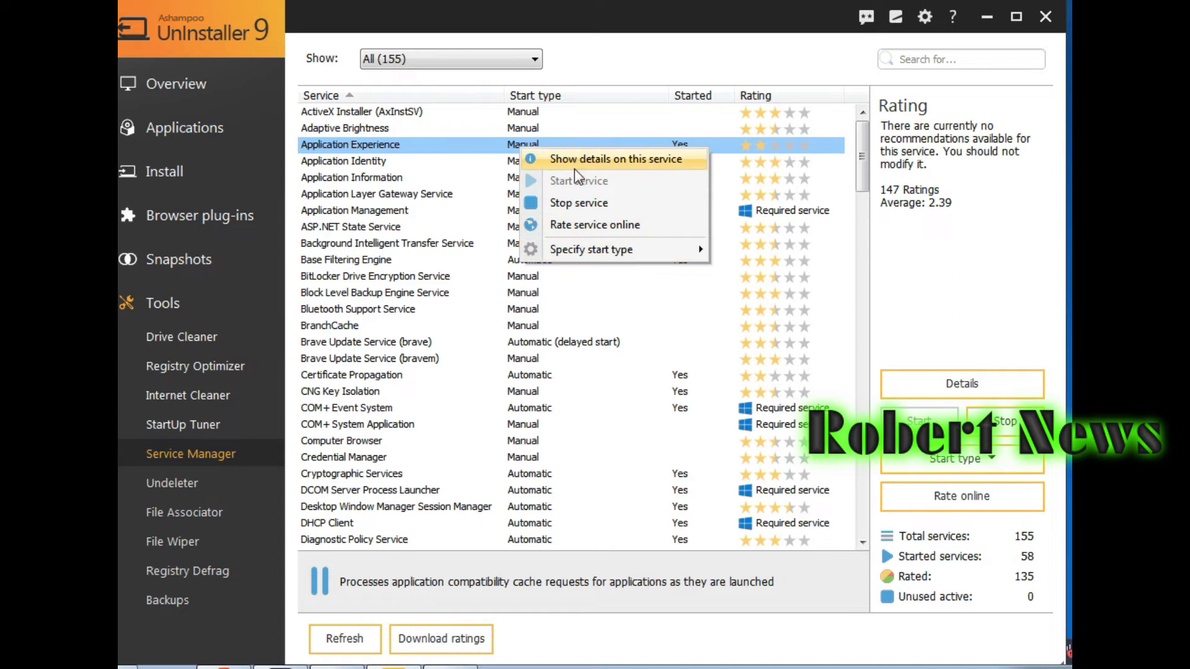
Step: Scan drive C: for deleted files with the Undeleter
click(160, 486)
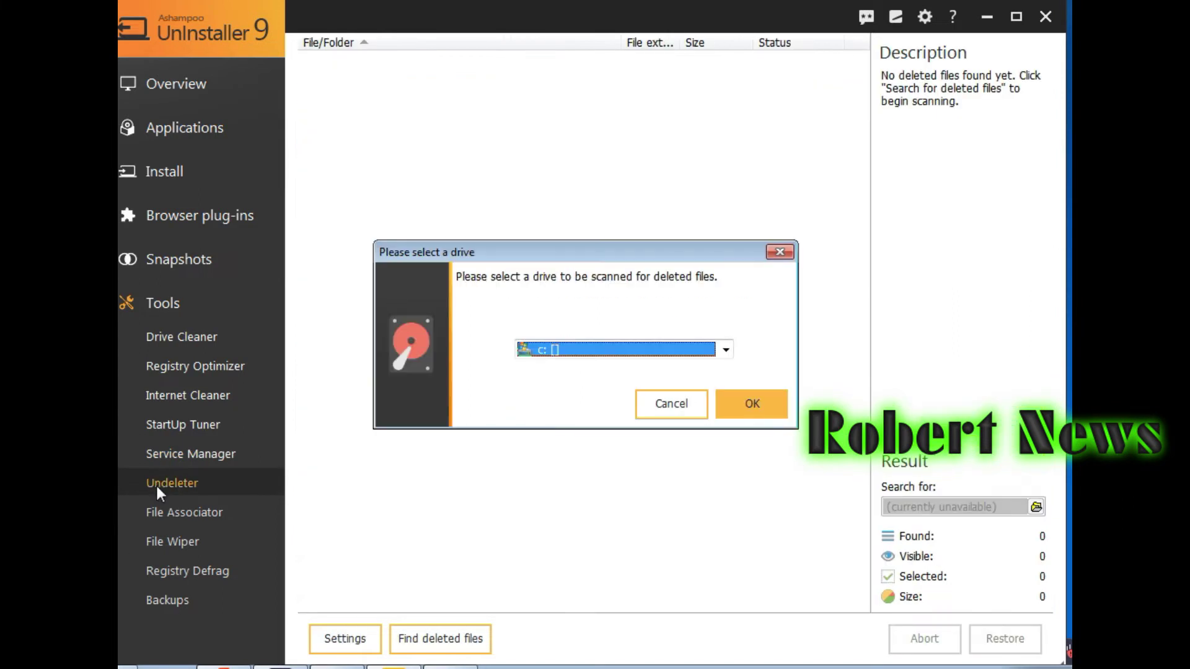
click(750, 406)
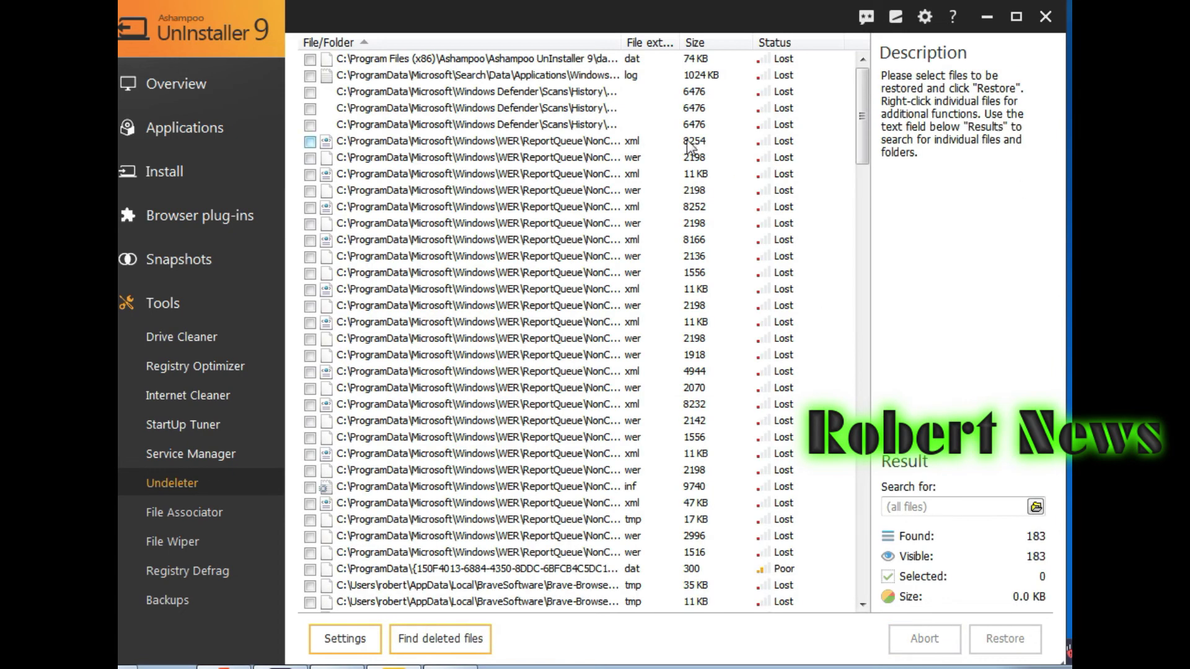
drag(861, 138, 871, 581)
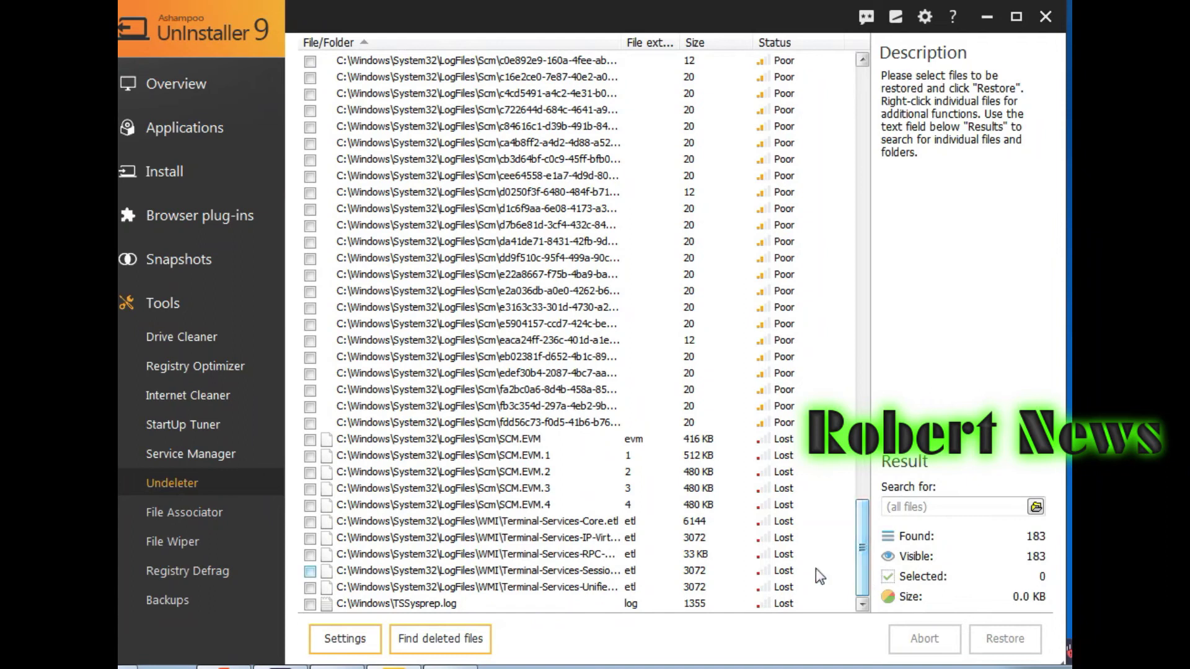
Step: View File Associator, File Wiper and Registry Defrag, ending on the Backups page
click(204, 519)
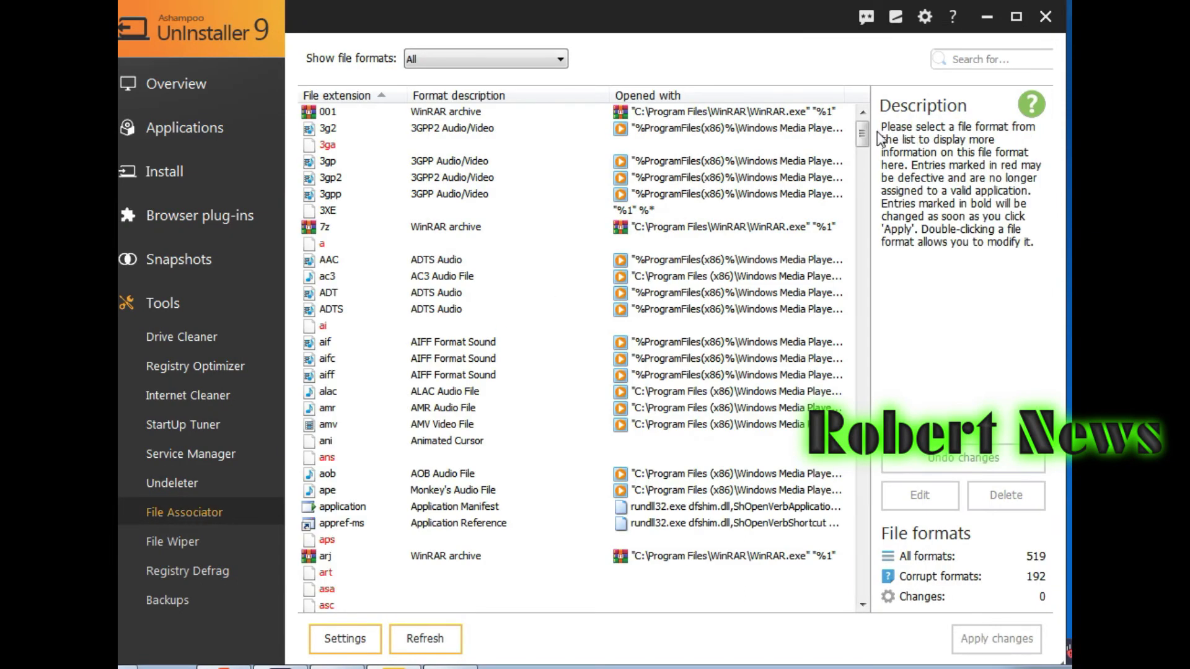
drag(877, 133, 186, 542)
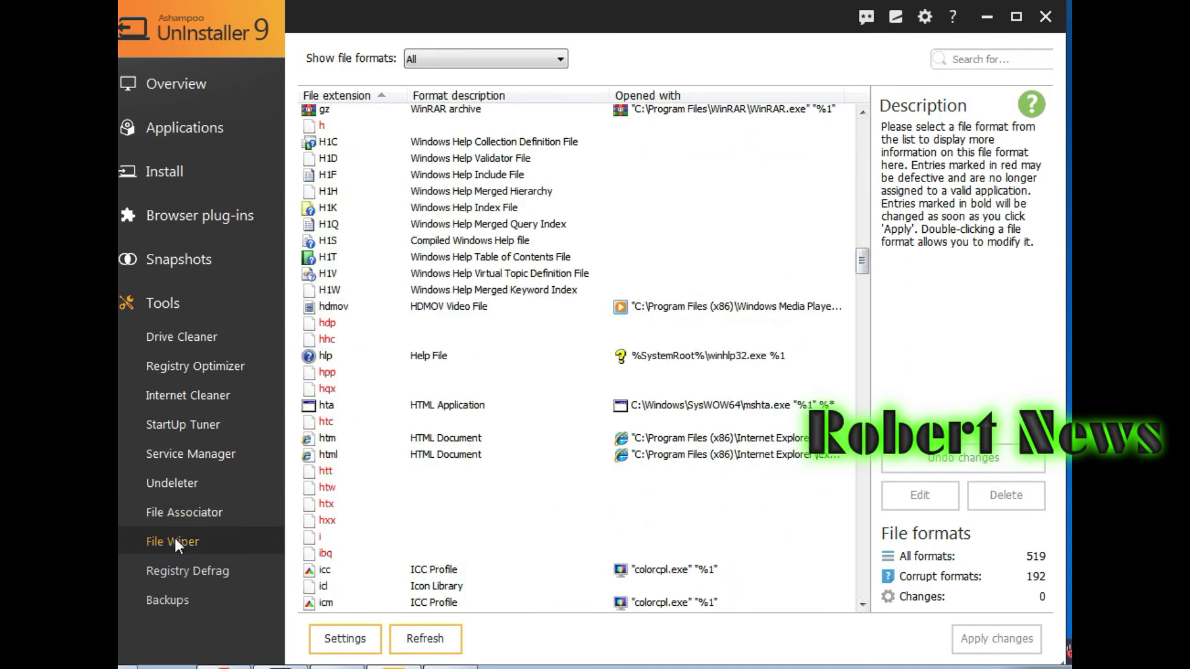
click(177, 543)
click(188, 577)
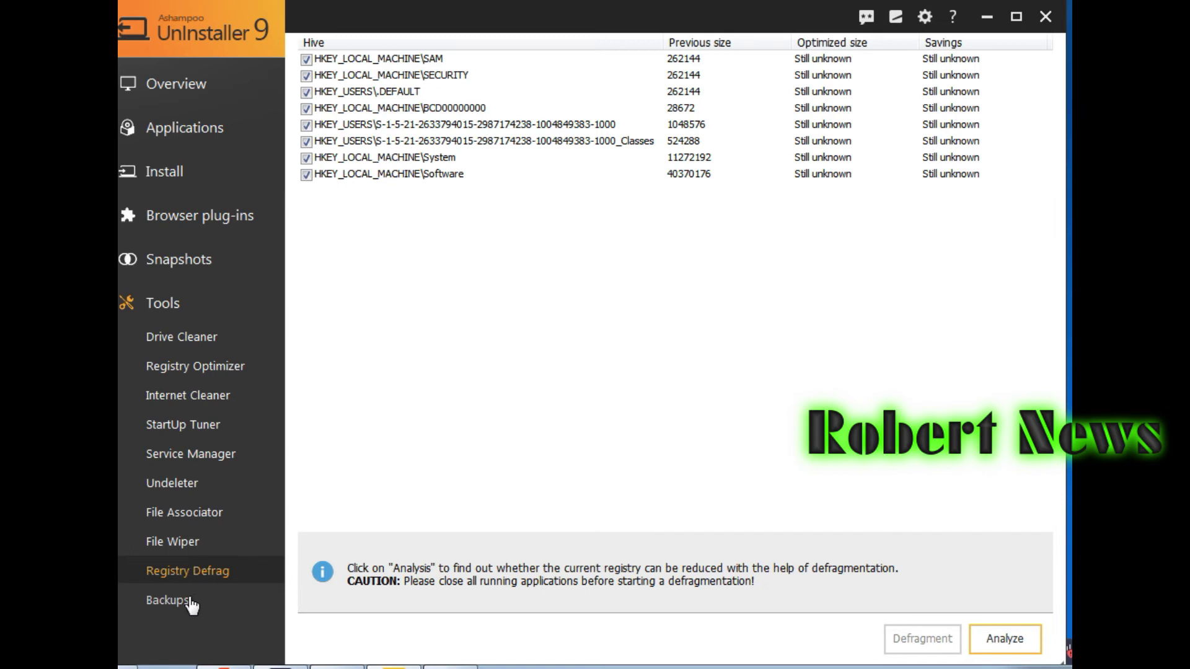
click(190, 601)
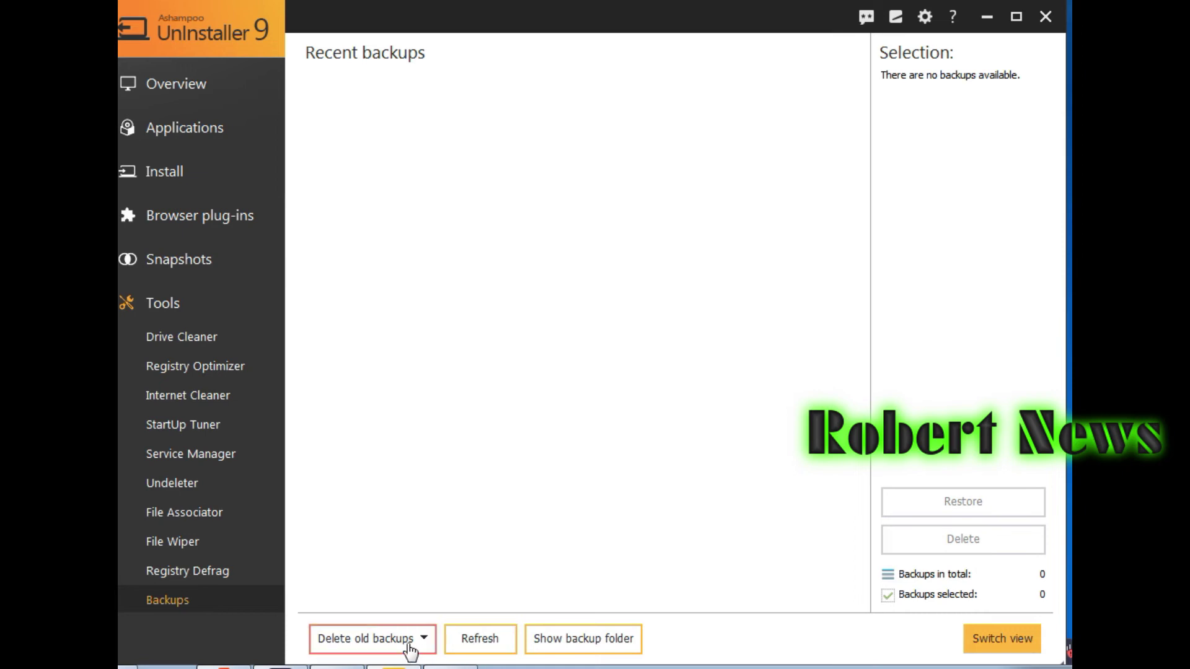
mouse_move(410, 32)
mouse_down()
mouse_move(367, 5)
mouse_move(329, 6)
mouse_move(396, 5)
mouse_move(436, 48)
mouse_move(430, 37)
mouse_up()
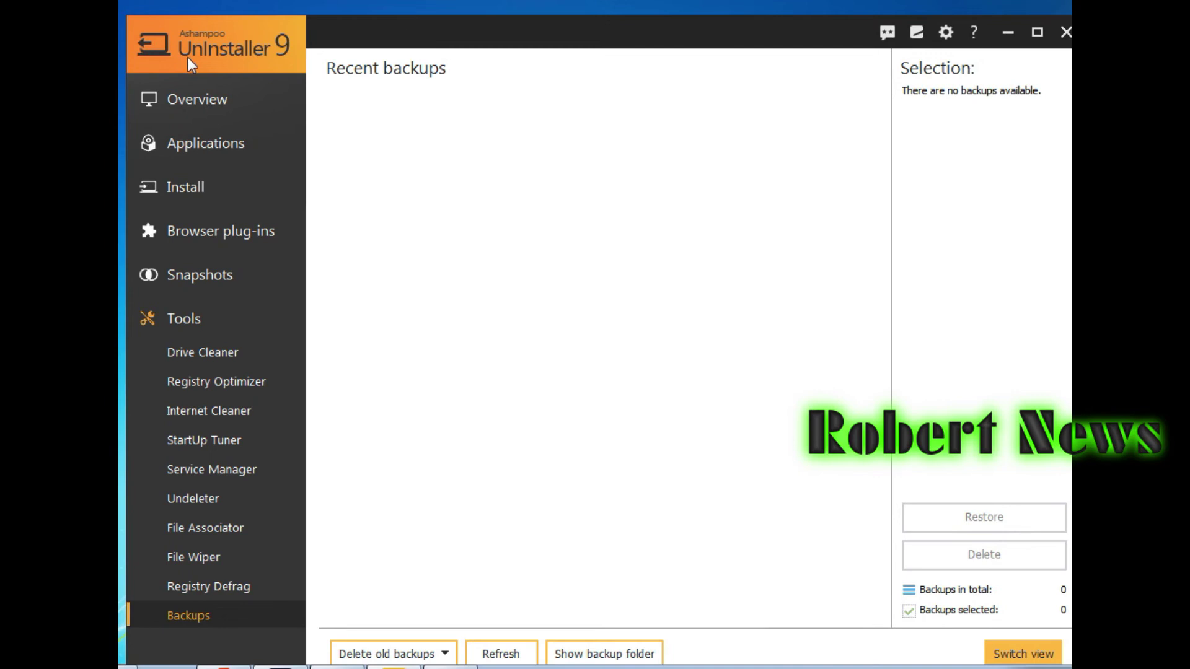
click(889, 35)
click(756, 53)
click(916, 34)
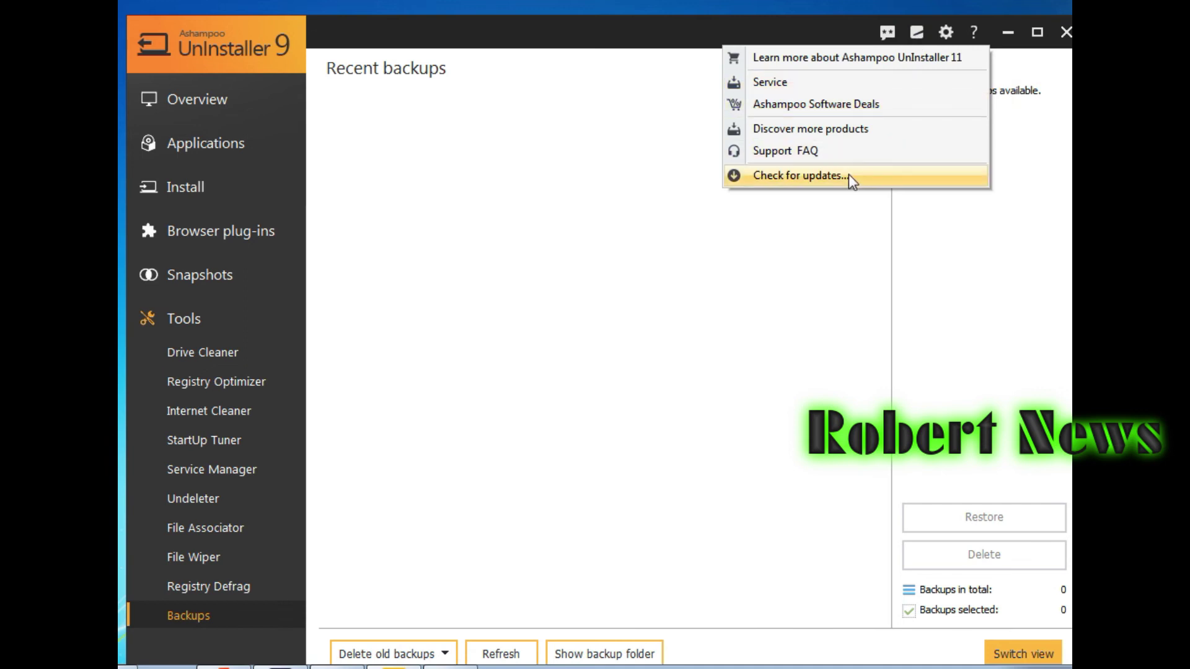
click(781, 250)
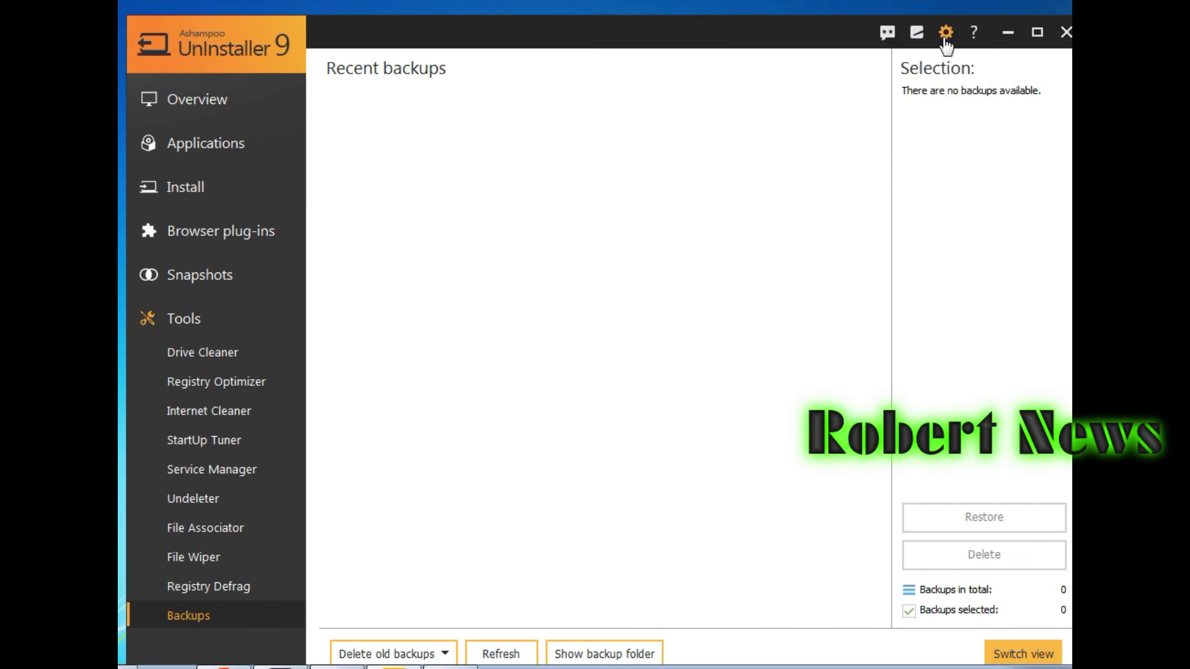
Step: Select the Daylight Blue skin, then view UnInstaller, Installation guard, Snapshots and Drive Cleaner settings
click(946, 34)
click(465, 355)
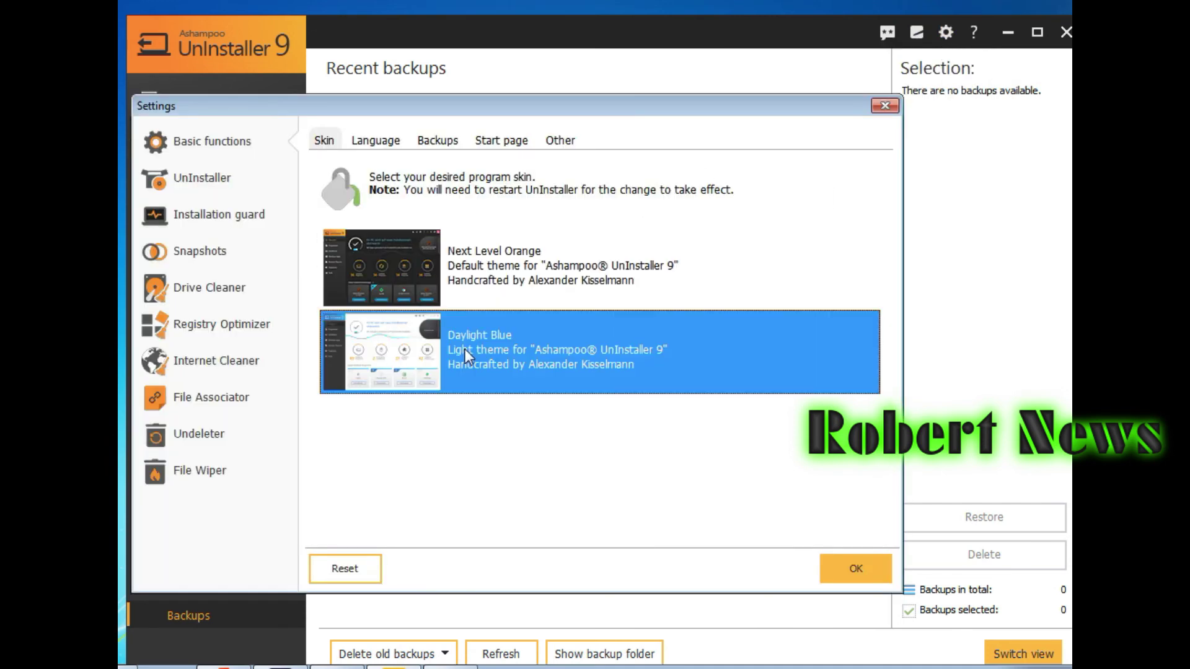
click(210, 179)
click(207, 214)
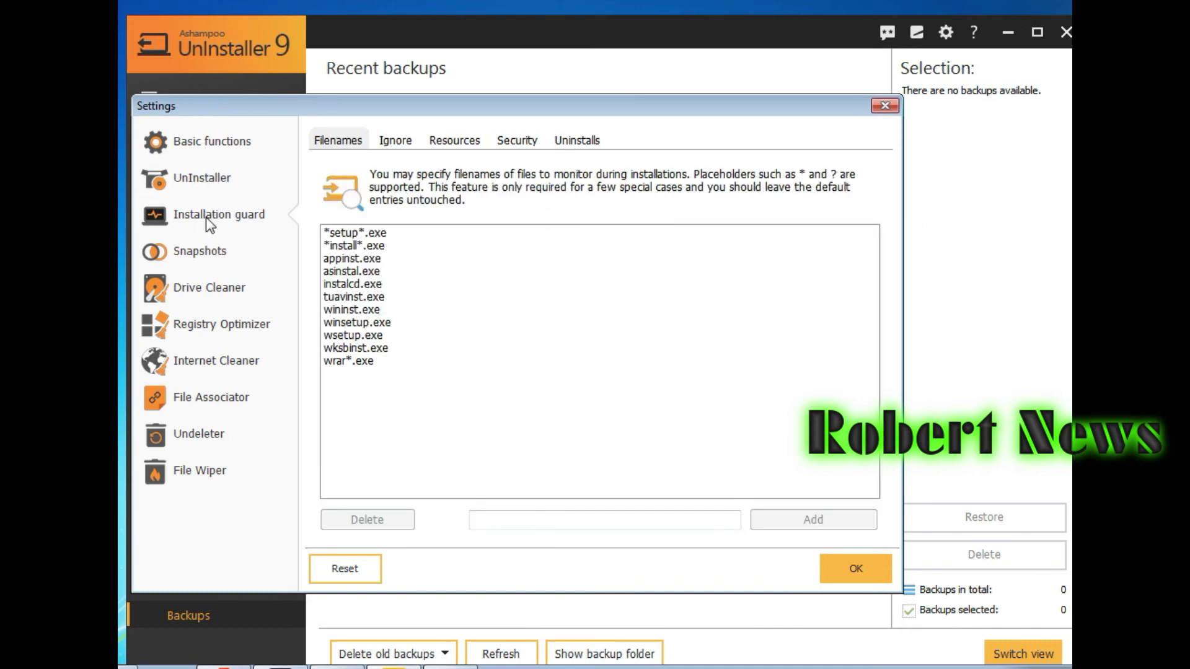
click(207, 253)
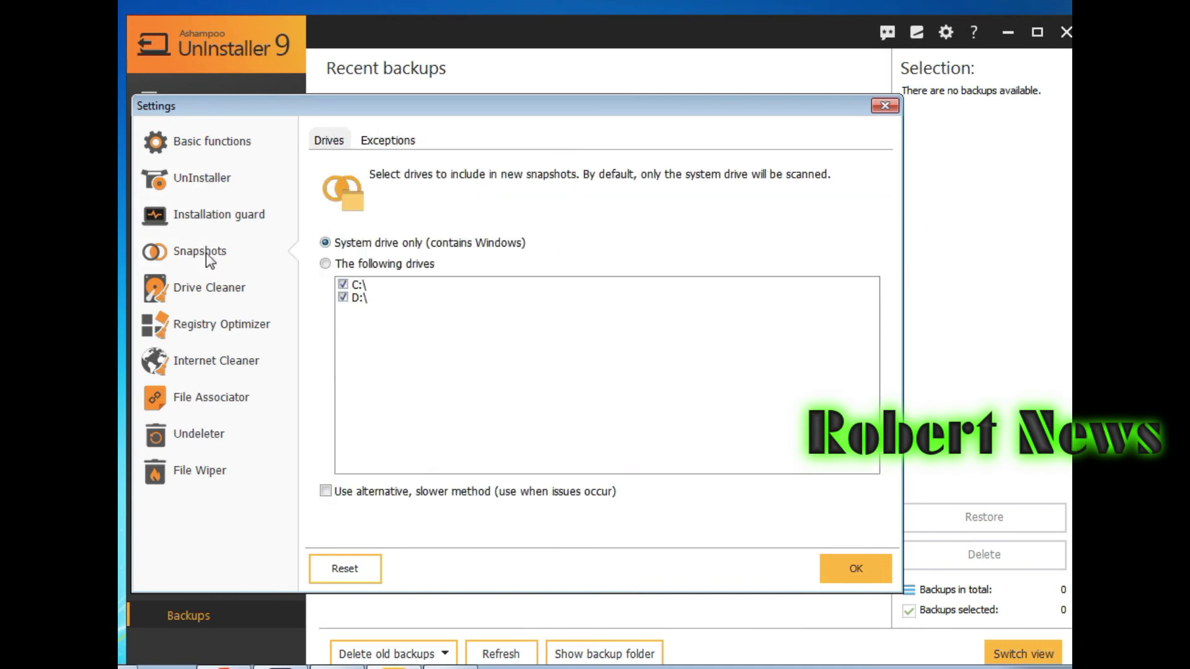
click(210, 287)
Step: View Registry Optimizer, Internet Cleaner, File Associator, Undeleter and File Wiper settings, returning to the skin page
click(206, 325)
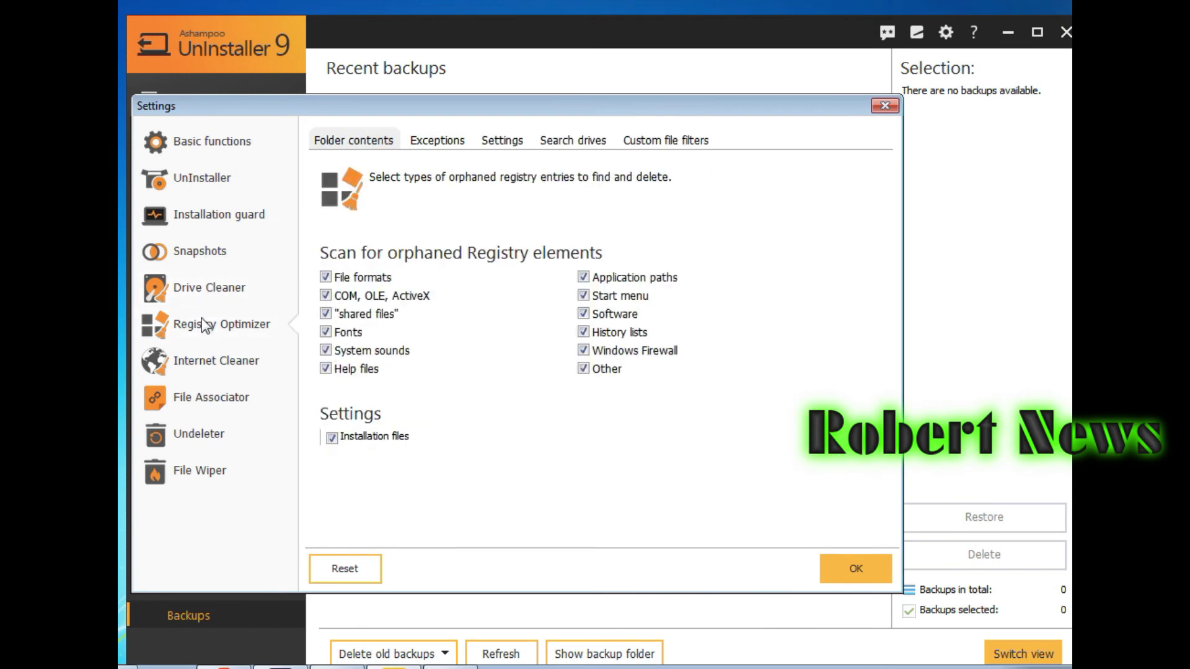
click(206, 362)
click(198, 403)
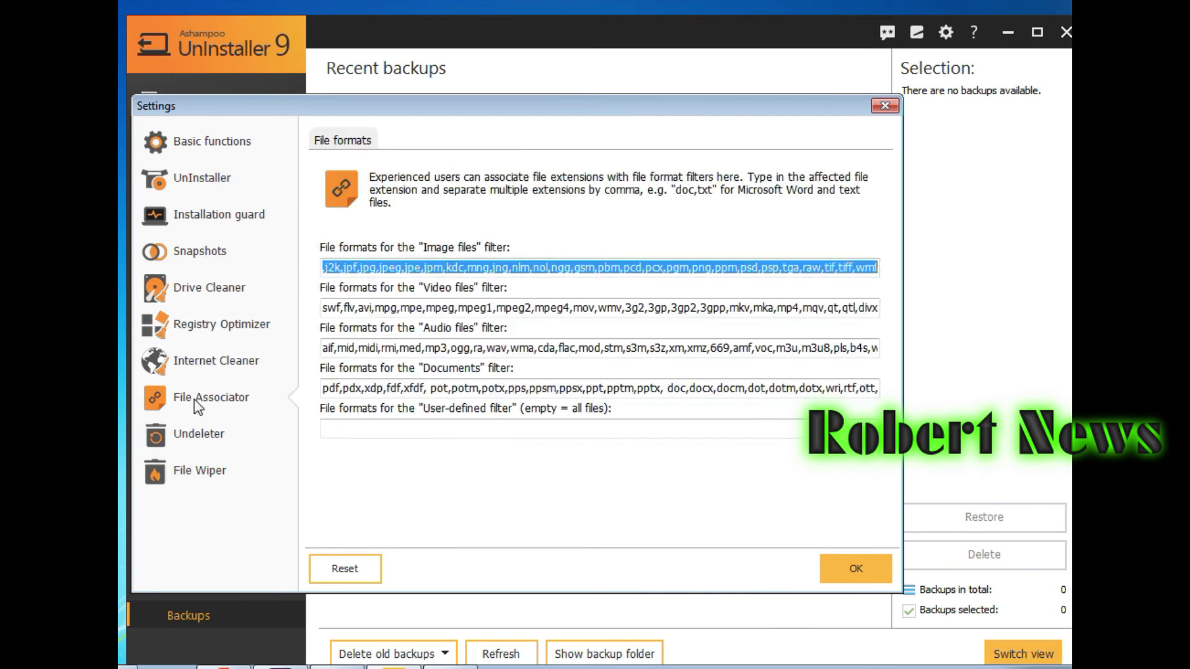
click(198, 436)
click(194, 472)
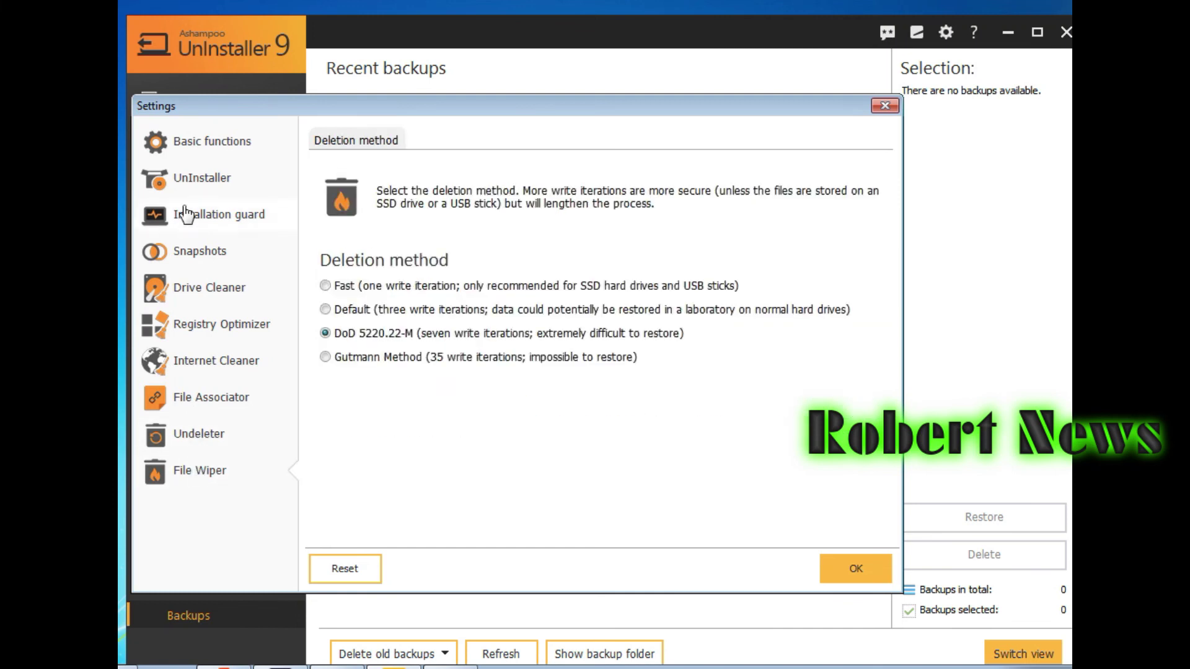
click(185, 152)
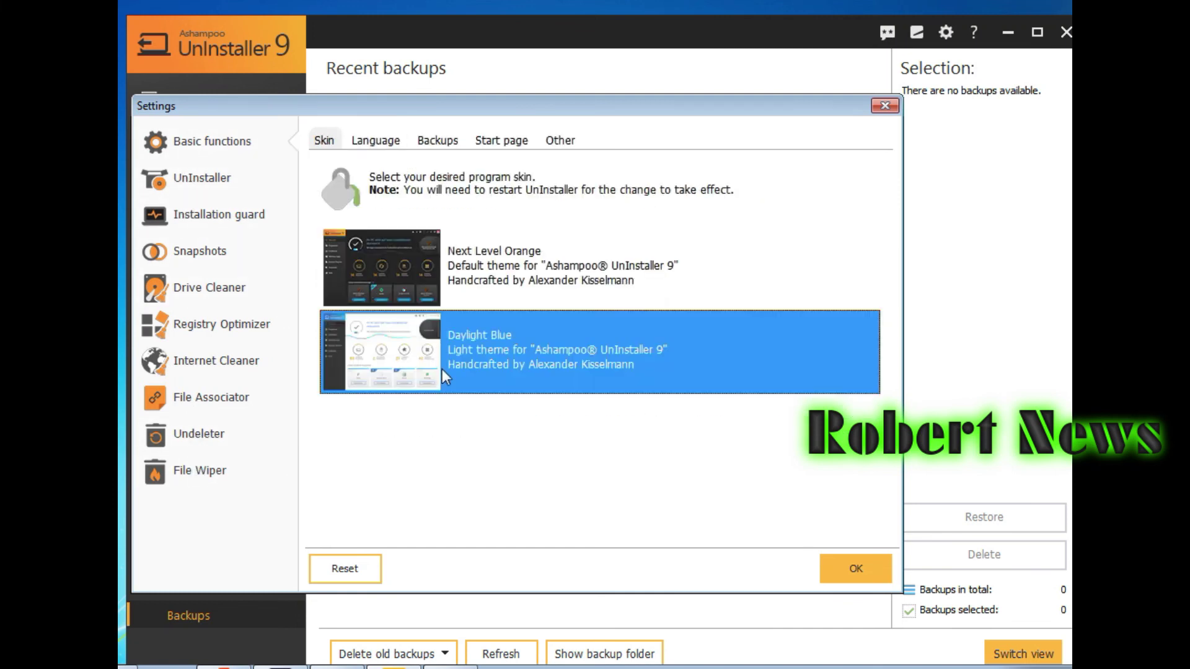
Step: Confirm the settings with OK, dismiss the restart notice, then reopen and close Settings
click(854, 567)
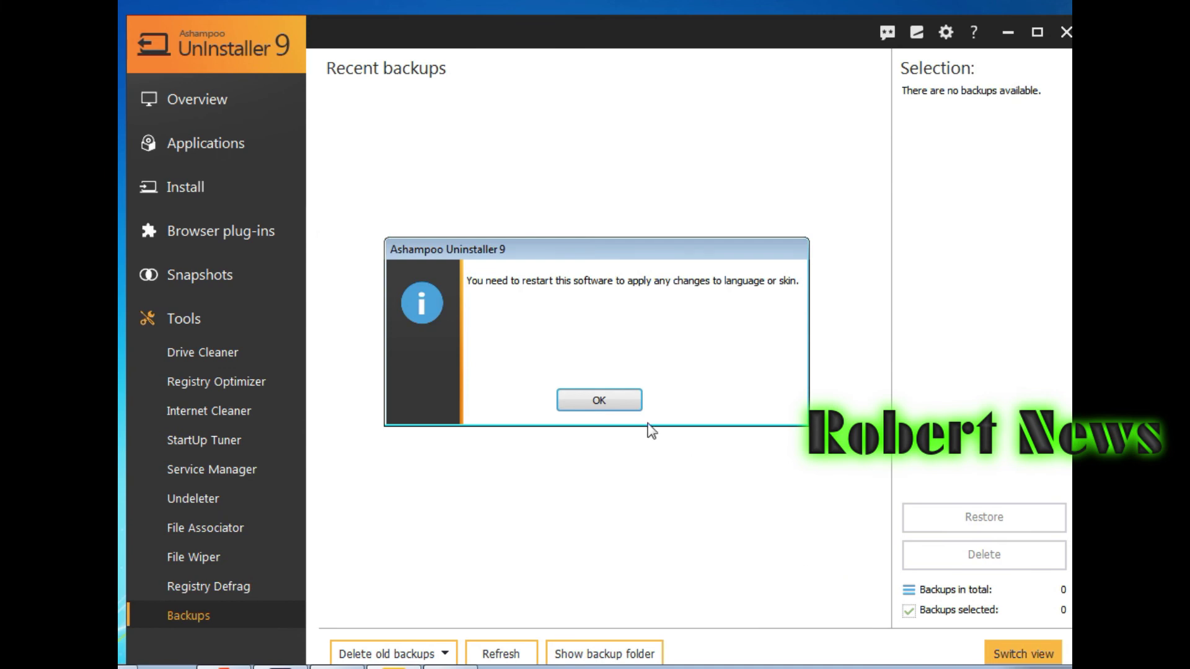
click(614, 402)
click(946, 33)
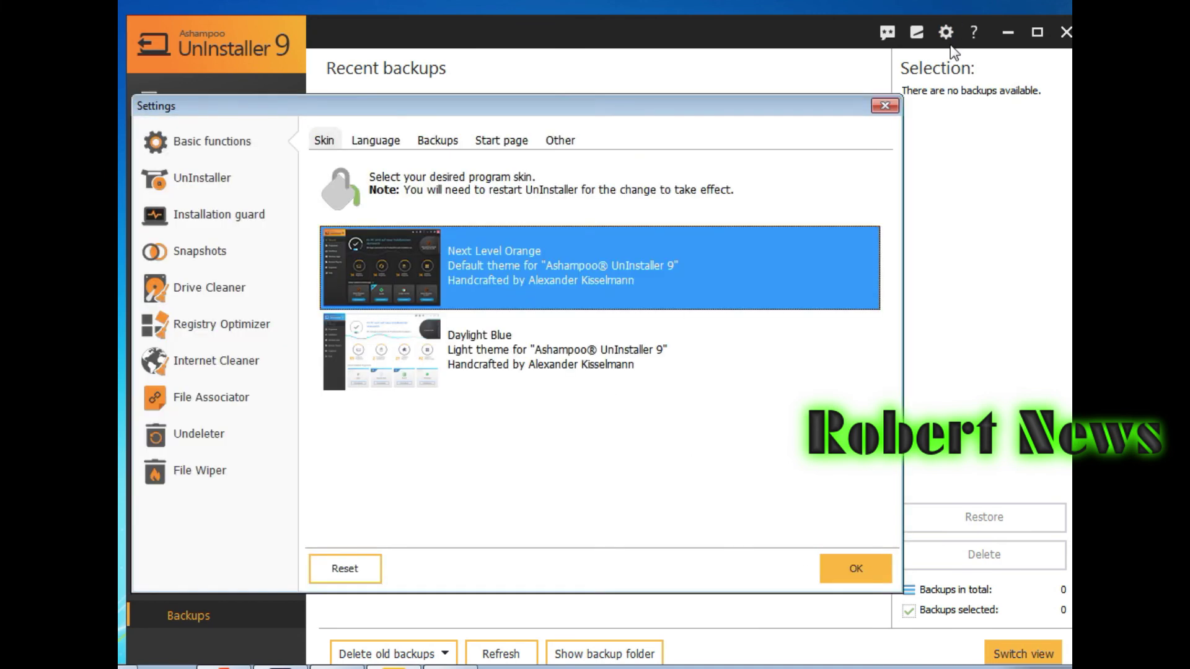
click(886, 107)
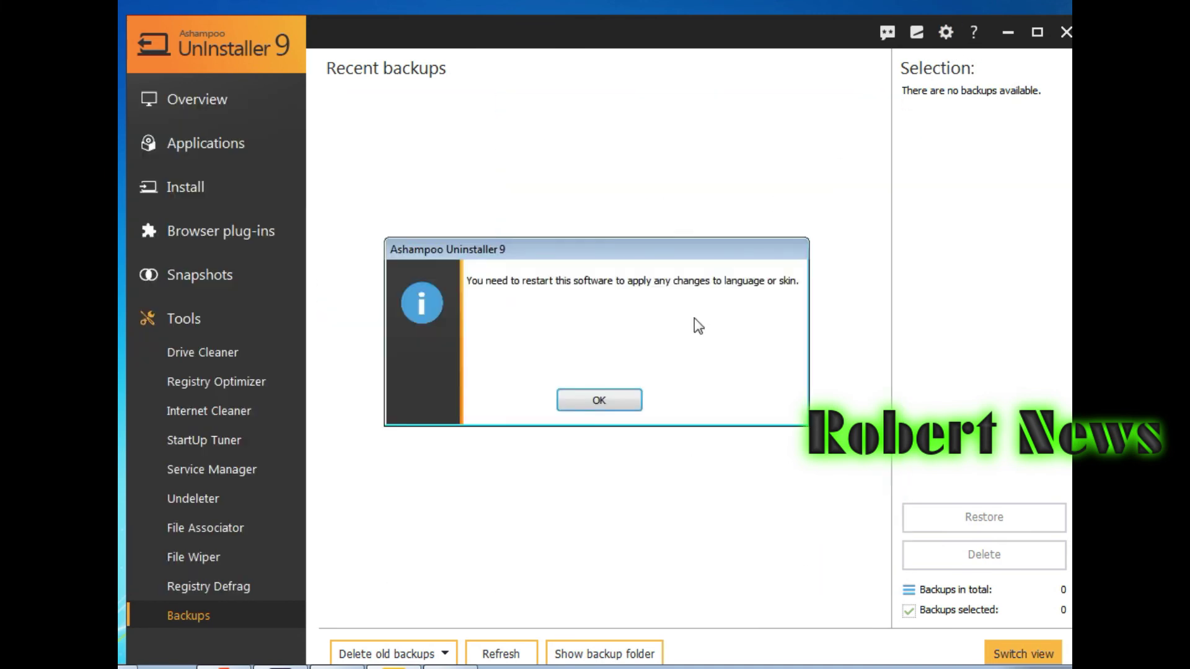
click(634, 400)
click(947, 35)
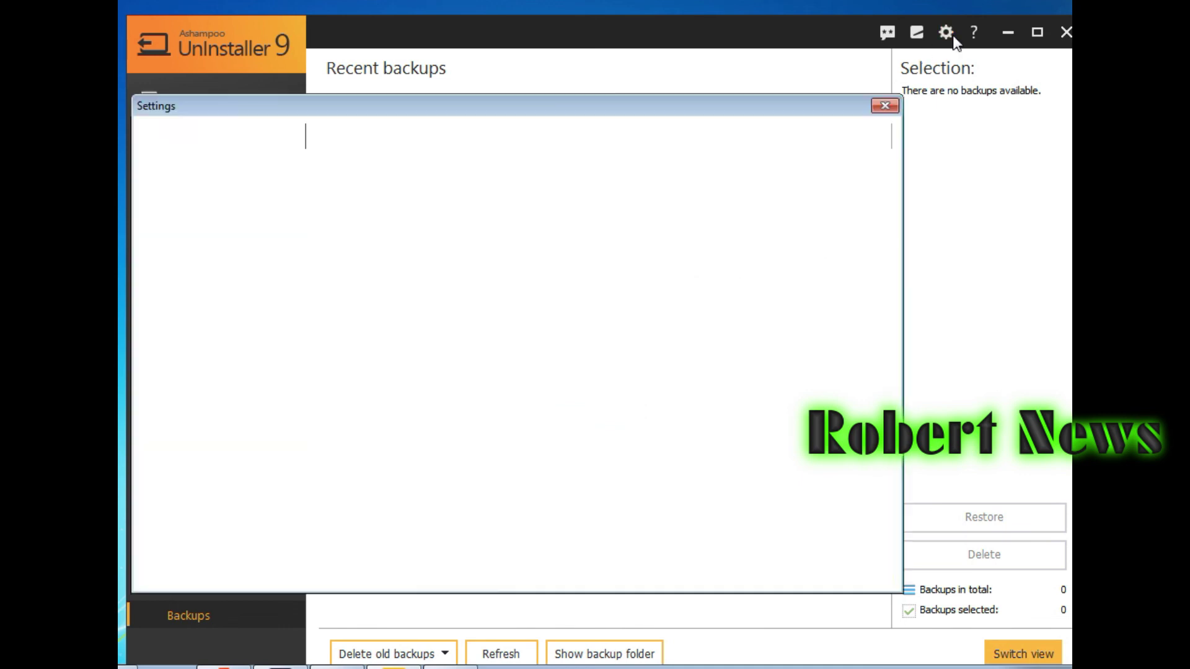
Step: Close Settings, dismiss the restart notice and show the About box for version 9.00.10
click(886, 106)
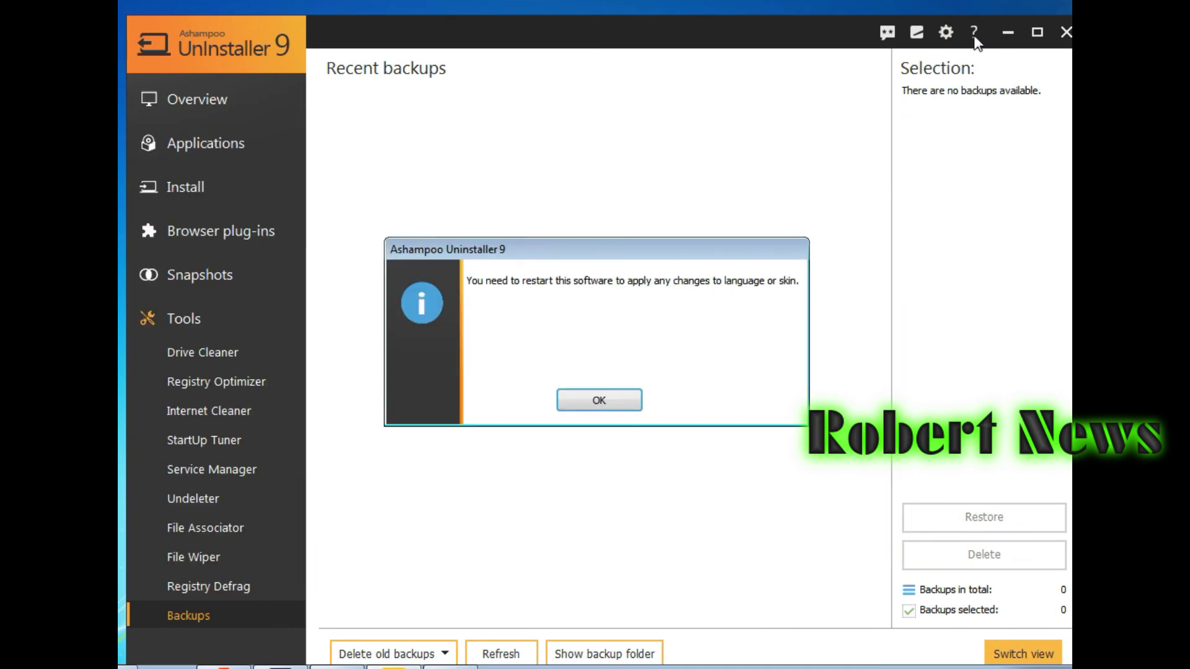
click(599, 400)
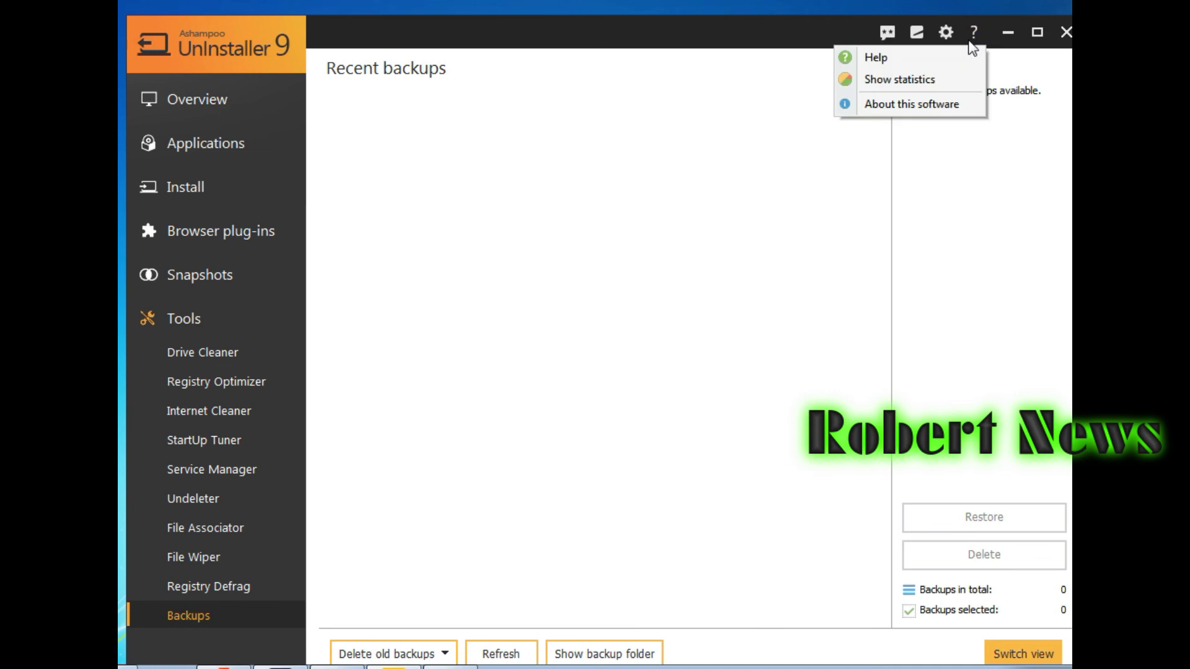
click(940, 103)
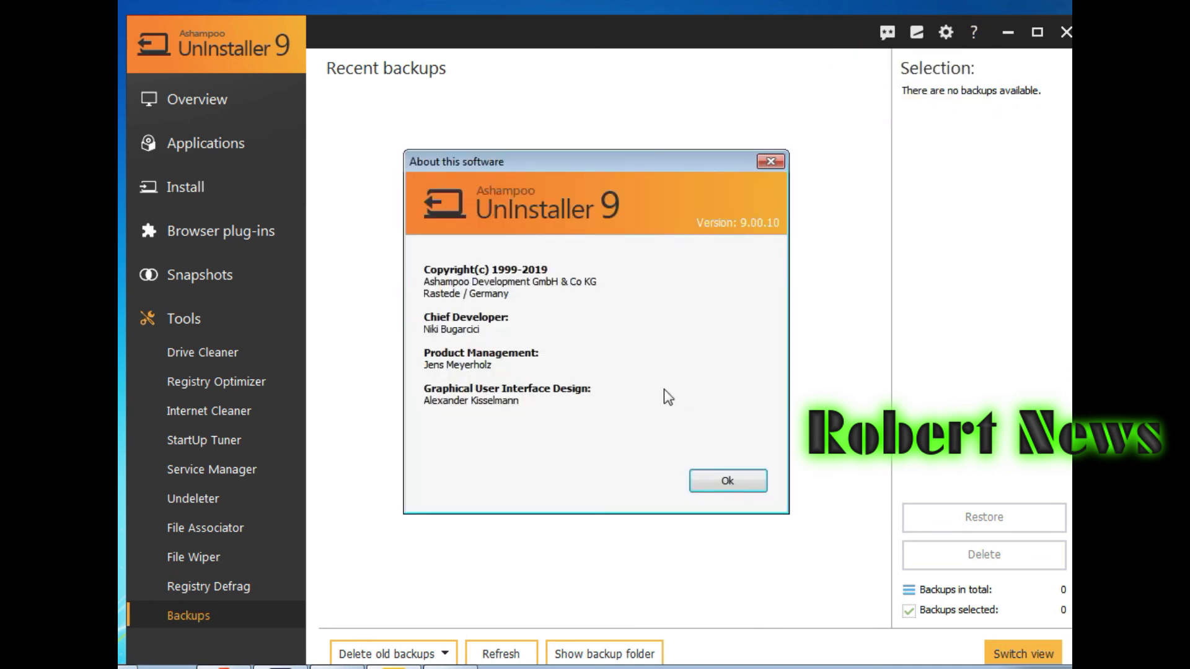